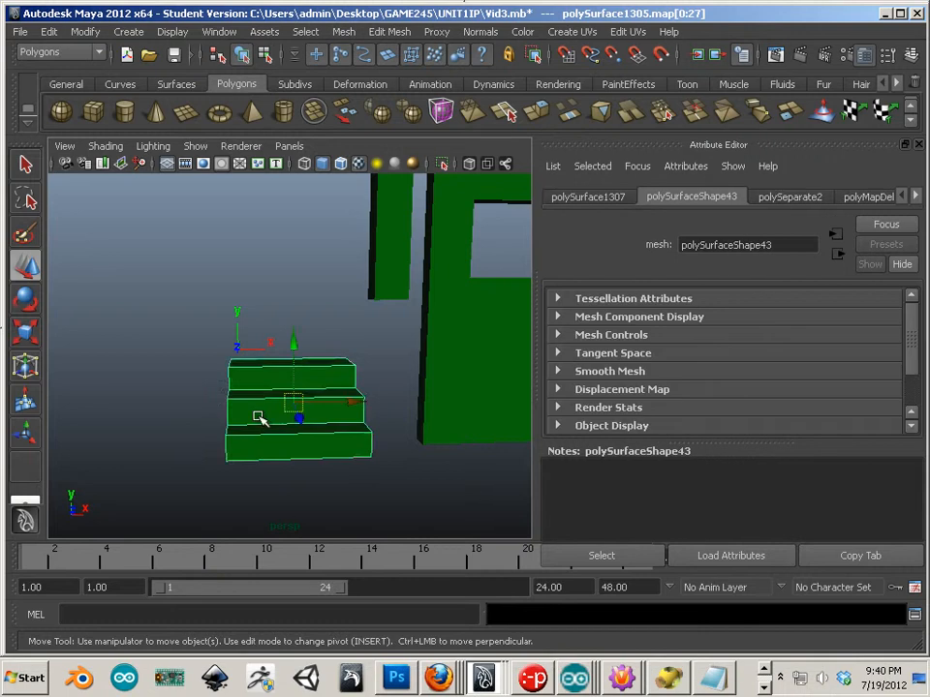
# - Apply automatic UV mapping to the three-step staircase
pyautogui.keyDown('alt'); pyautogui.moveTo(258, 415); pyautogui.dragTo(236, 439); pyautogui.keyUp('alt')
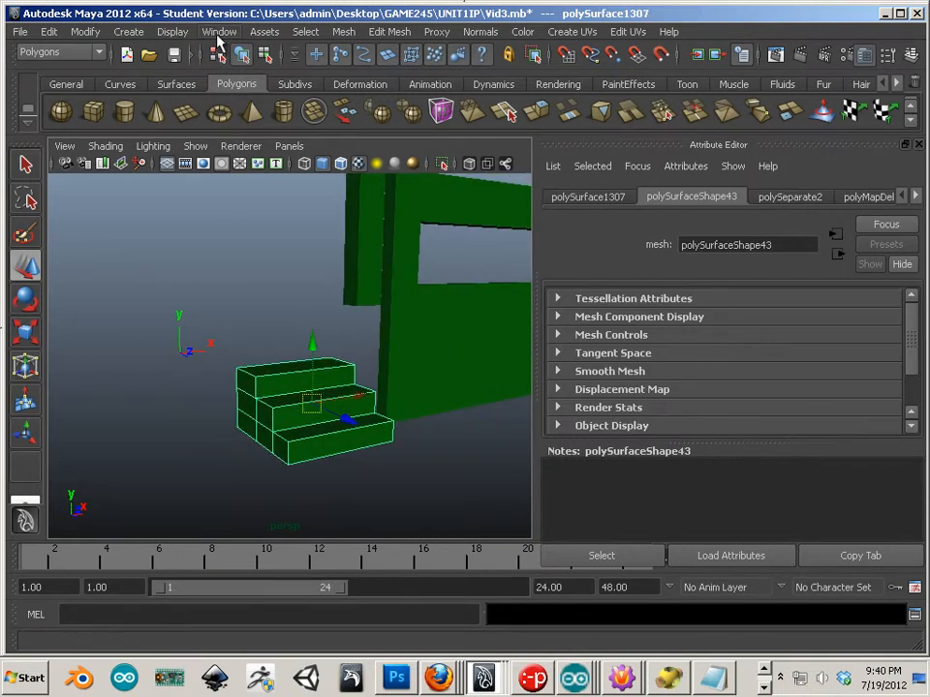
pyautogui.click(572, 31)
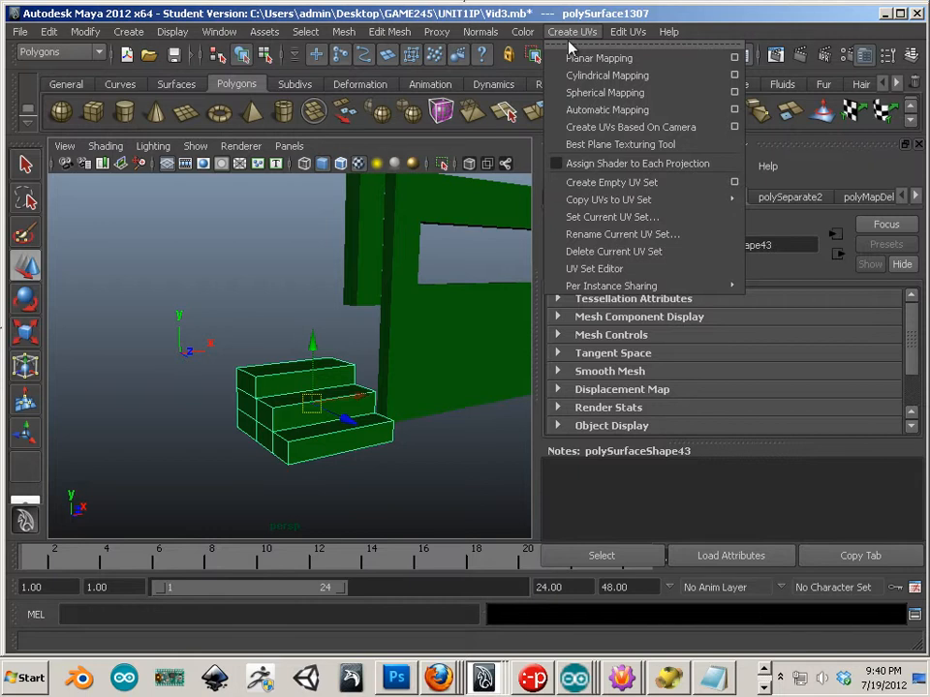
pyautogui.click(597, 110)
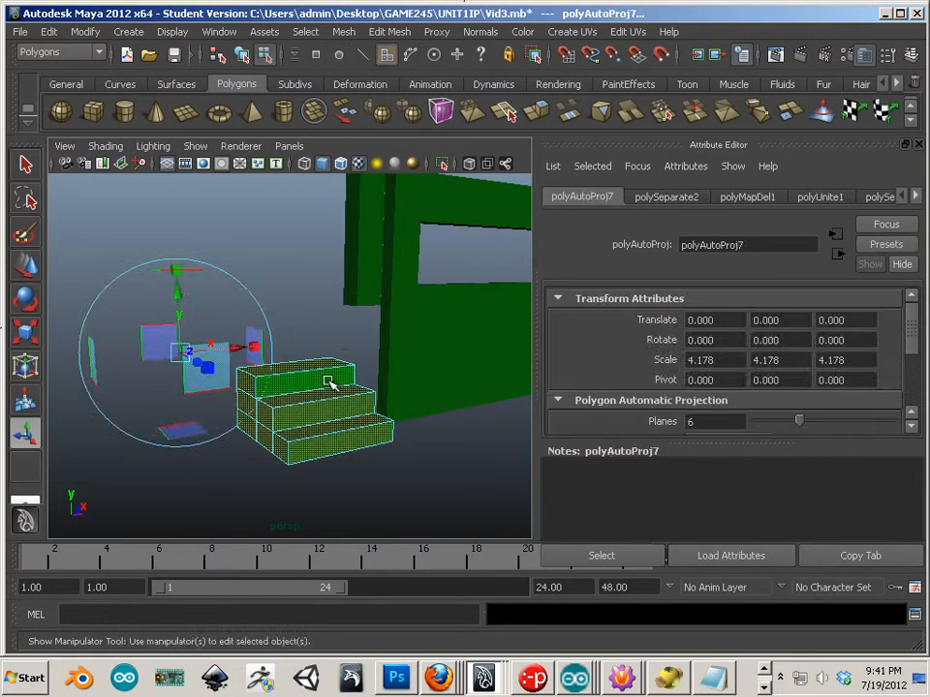
# - Return the staircase to object selection and assign the grey checker material to it
pyautogui.click(328, 382)
pyautogui.moveTo(328, 383); pyautogui.dragTo(407, 344, button='right')
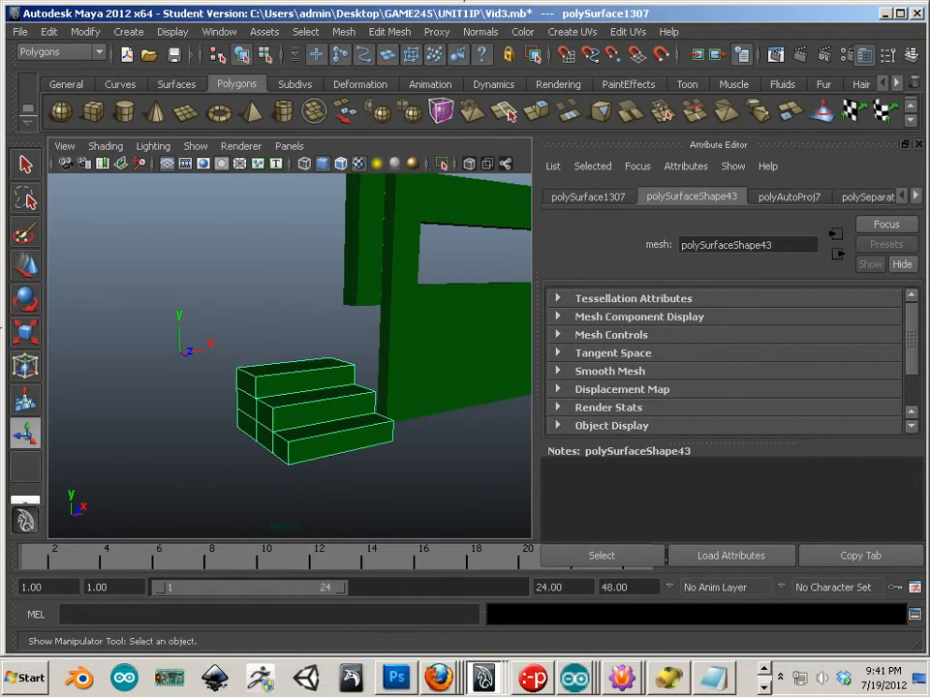
pyautogui.moveTo(548, 518); pyautogui.dragTo(331, 455)
pyautogui.keyDown('alt'); pyautogui.moveTo(371, 473); pyautogui.dragTo(397, 462, button='right'); pyautogui.keyUp('alt')
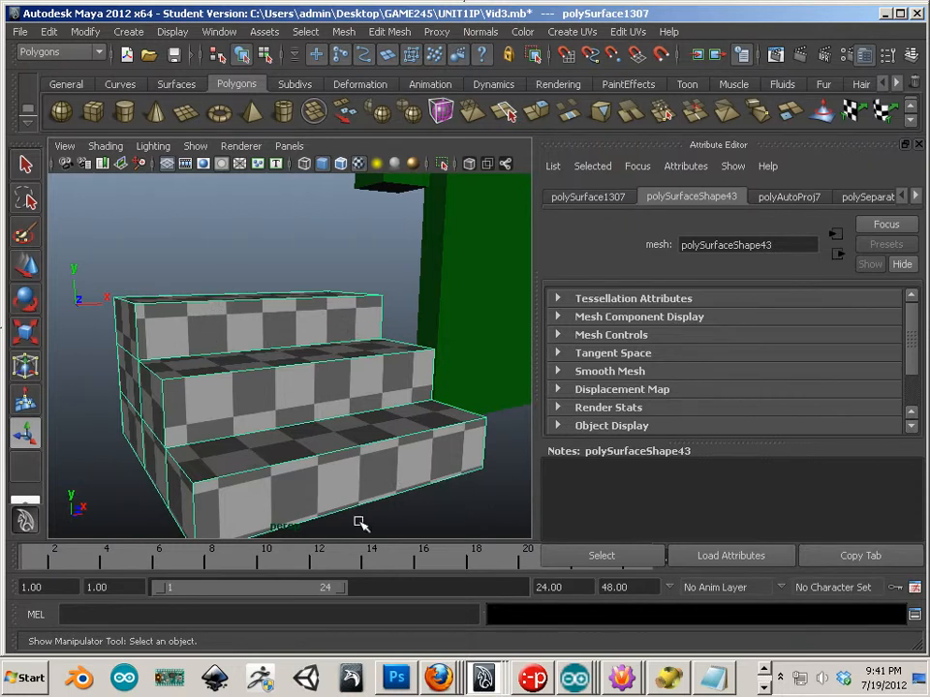
# - Compare the size and proportions of the checker squares on the staircase with those on the wall around the window opening
pyautogui.keyDown('alt'); pyautogui.moveTo(331, 446); pyautogui.dragTo(302, 463, button='right'); pyautogui.keyUp('alt')
pyautogui.keyDown('alt'); pyautogui.moveTo(302, 463); pyautogui.dragTo(229, 421); pyautogui.keyUp('alt')
pyautogui.keyDown('alt'); pyautogui.moveTo(229, 422); pyautogui.dragTo(273, 423, button='right'); pyautogui.keyUp('alt')
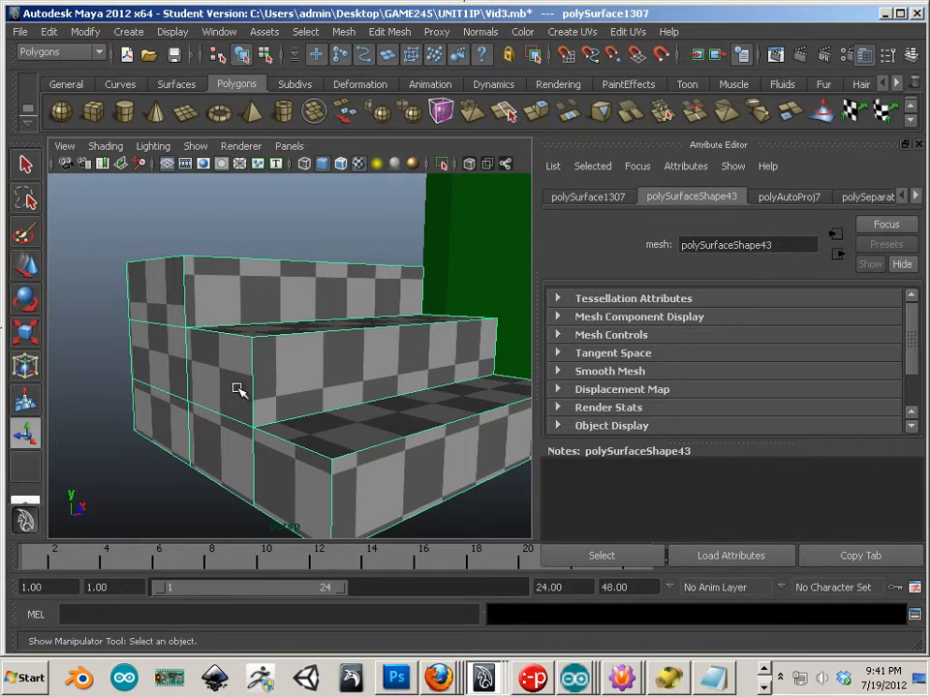
pyautogui.press('a')
pyautogui.keyDown('alt'); pyautogui.moveTo(104, 378); pyautogui.dragTo(321, 394, button='right'); pyautogui.keyUp('alt')
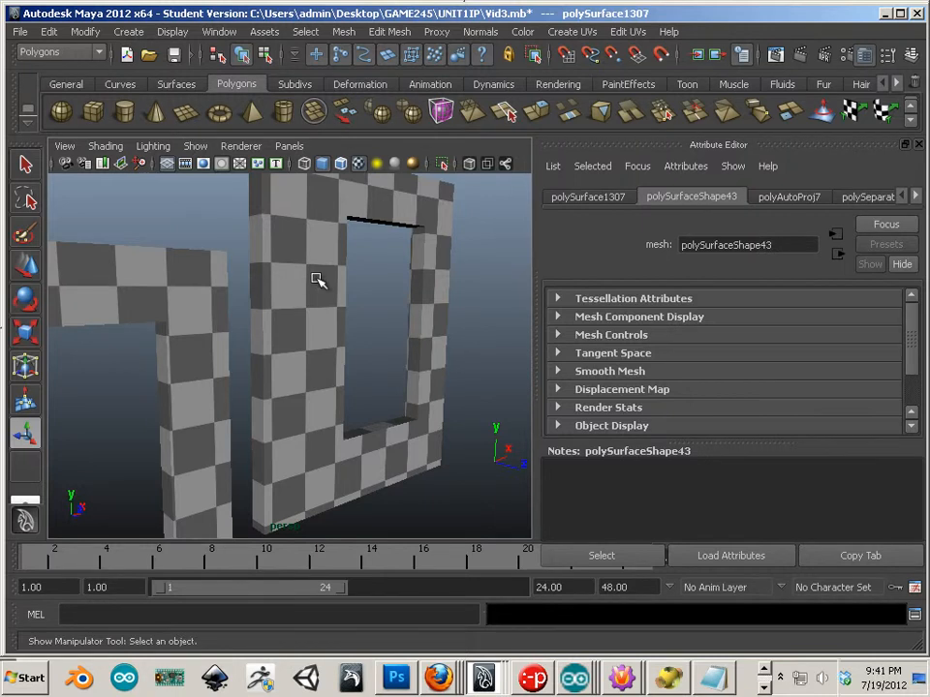
pyautogui.moveTo(319, 281); pyautogui.dragTo(311, 329, button='right')
pyautogui.click(279, 282)
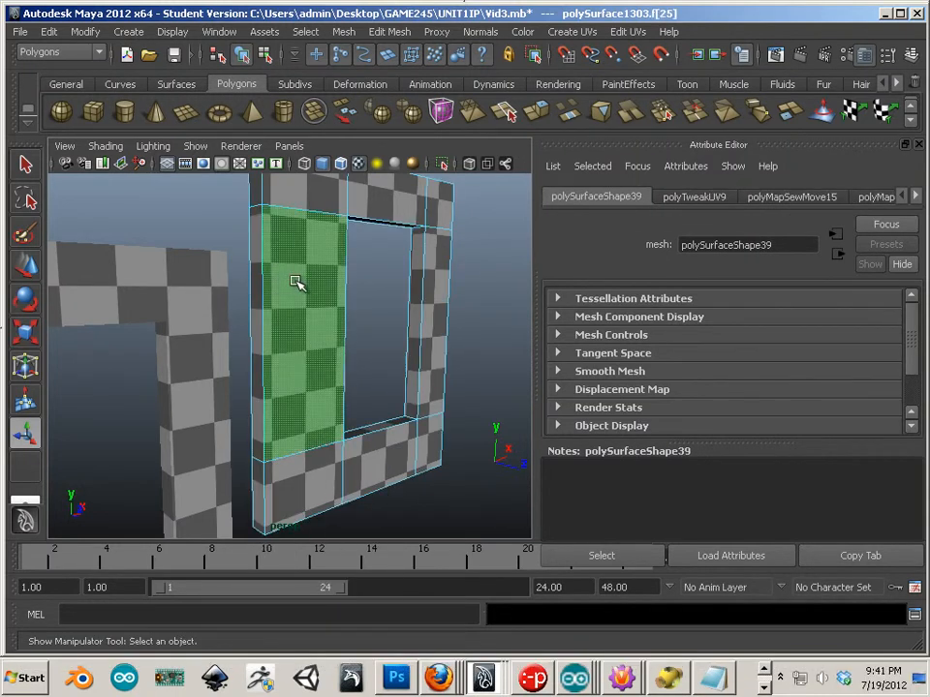
pyautogui.keyDown('alt'); pyautogui.moveTo(395, 316); pyautogui.dragTo(320, 351); pyautogui.keyUp('alt')
pyautogui.keyDown('alt'); pyautogui.moveTo(320, 351); pyautogui.dragTo(269, 341, button='right'); pyautogui.keyUp('alt')
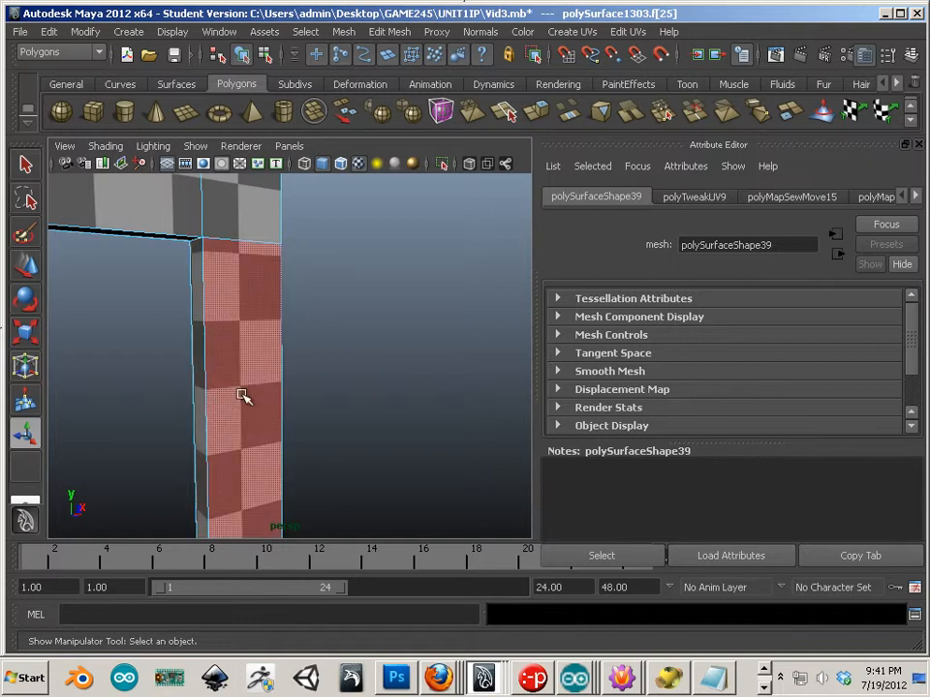
pyautogui.keyDown('alt'); pyautogui.moveTo(242, 397); pyautogui.dragTo(112, 352, button='right'); pyautogui.keyUp('alt')
pyautogui.keyDown('alt'); pyautogui.moveTo(113, 352); pyautogui.dragTo(133, 299, button='middle'); pyautogui.keyUp('alt')
pyautogui.keyDown('alt'); pyautogui.moveTo(132, 300); pyautogui.dragTo(303, 382, button='right'); pyautogui.keyUp('alt')
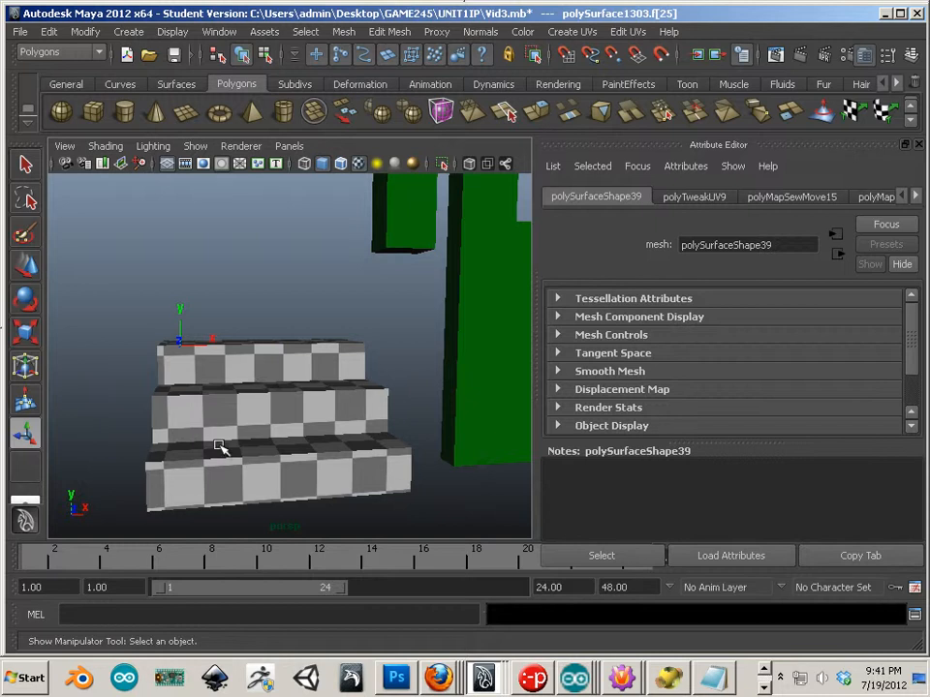
pyautogui.moveTo(265, 436)
pyautogui.keyDown('alt'); pyautogui.mouseDown()
pyautogui.moveTo(248, 394)
pyautogui.moveTo(265, 426)
pyautogui.mouseUp(); pyautogui.keyUp('alt')
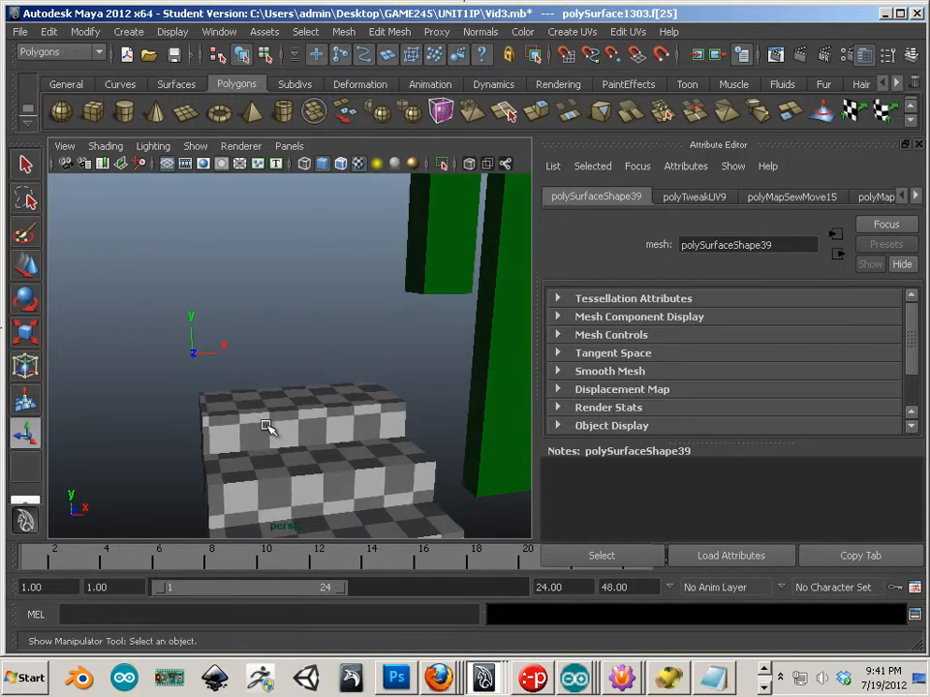
# - Select the staircase as an object and open its UVs in the UV Texture Editor, leaving the steps visible beside it
pyautogui.moveTo(306, 459); pyautogui.dragTo(397, 360, button='right')
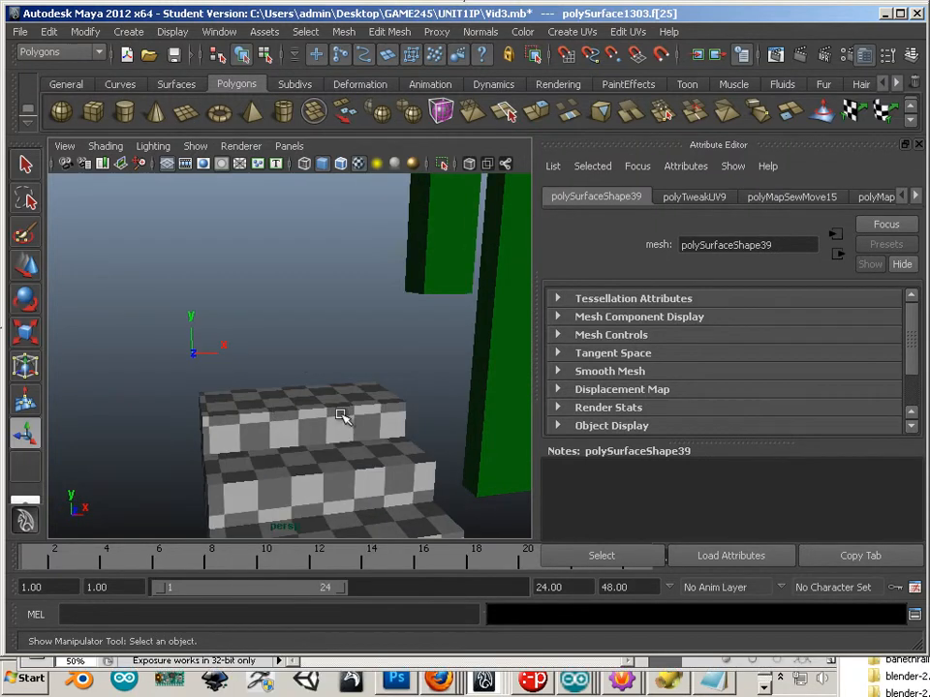
pyautogui.click(342, 417)
pyautogui.click(219, 31)
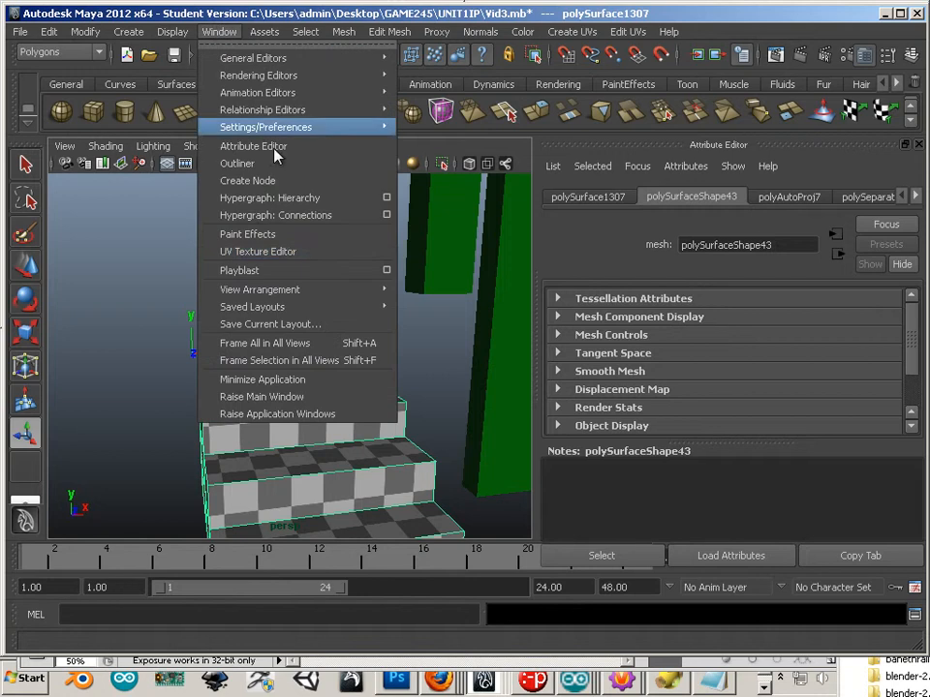
pyautogui.moveTo(266, 294)
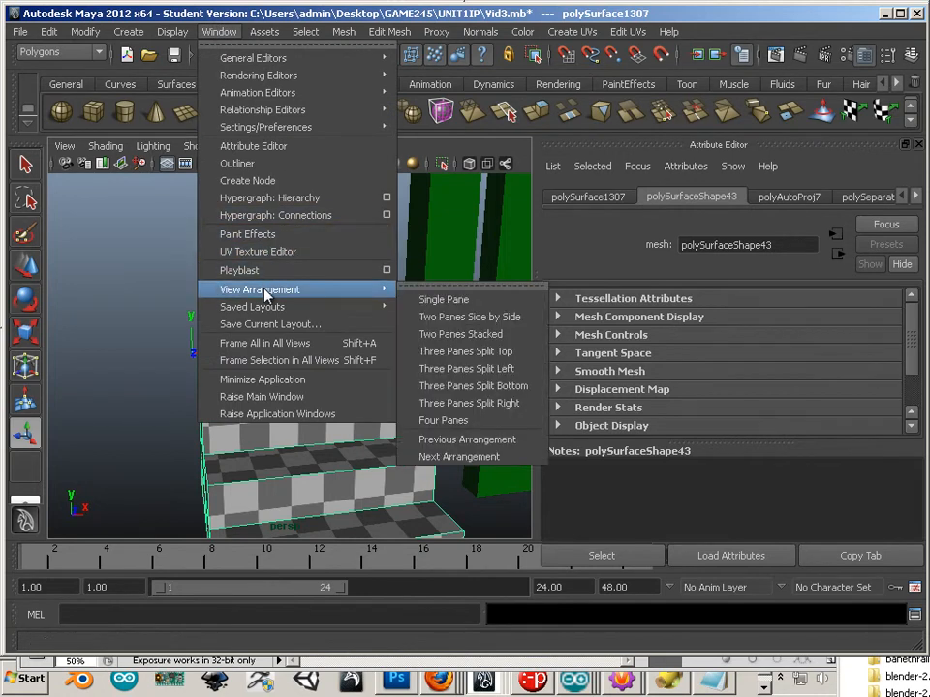
pyautogui.press('Escape')
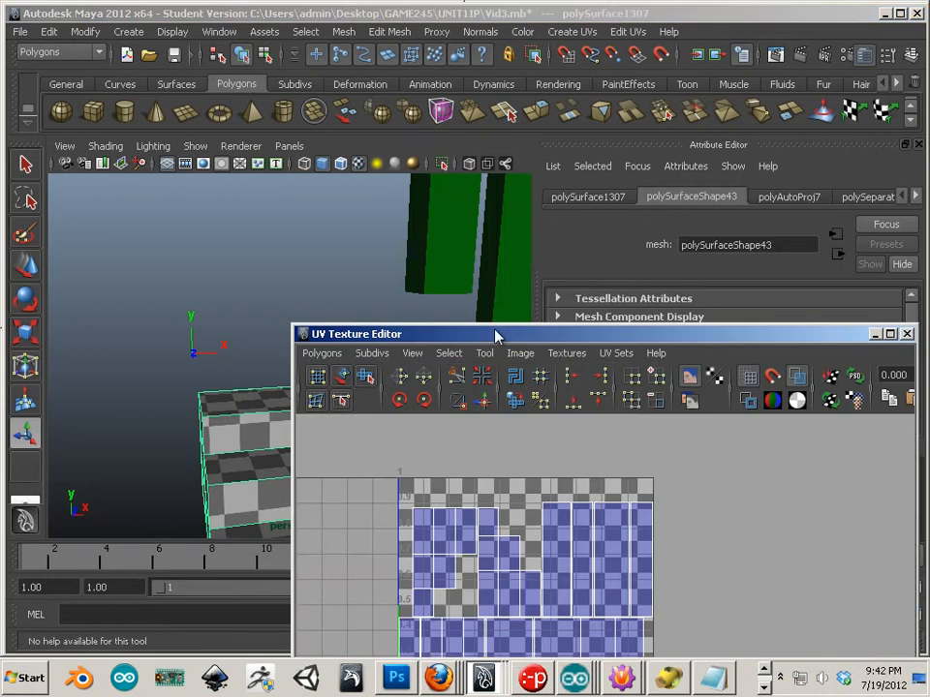
pyautogui.moveTo(495, 336); pyautogui.dragTo(464, 174)
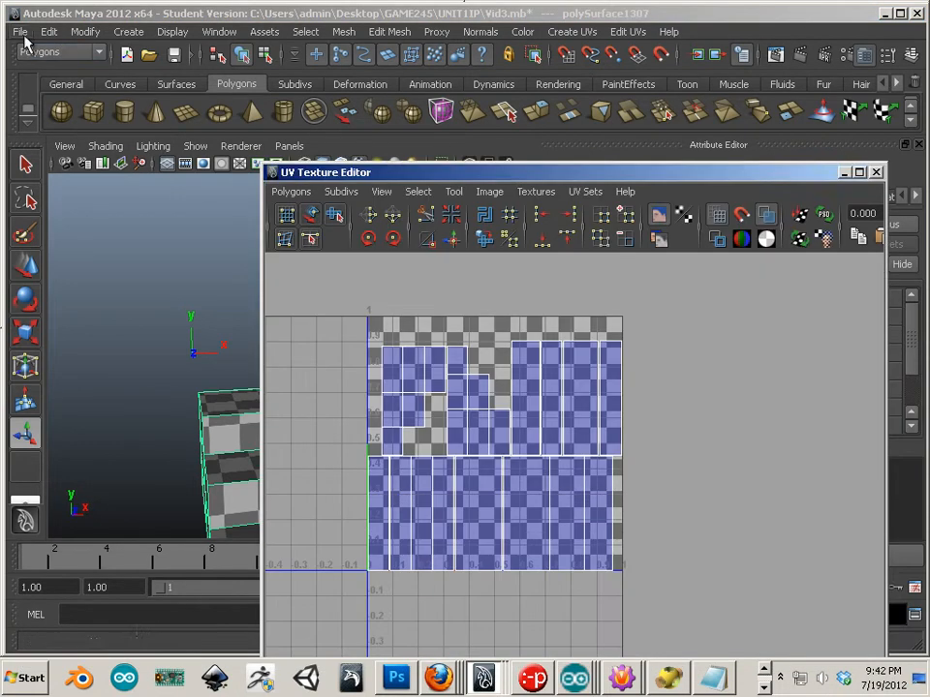
# - Save the scene Vid3.mb
pyautogui.click(20, 32)
pyautogui.click(56, 94)
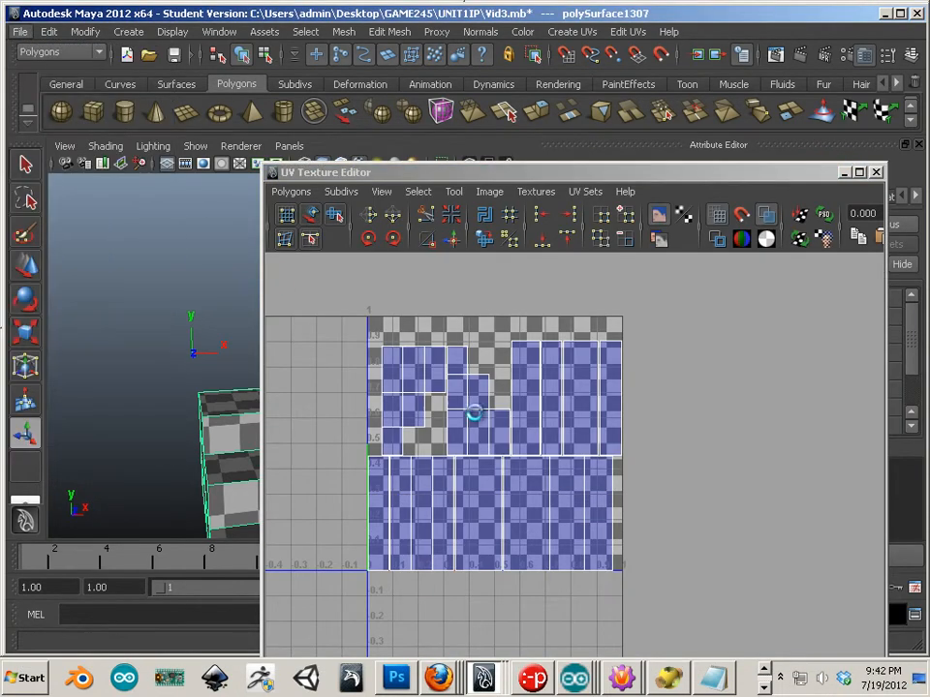
pyautogui.click(422, 348)
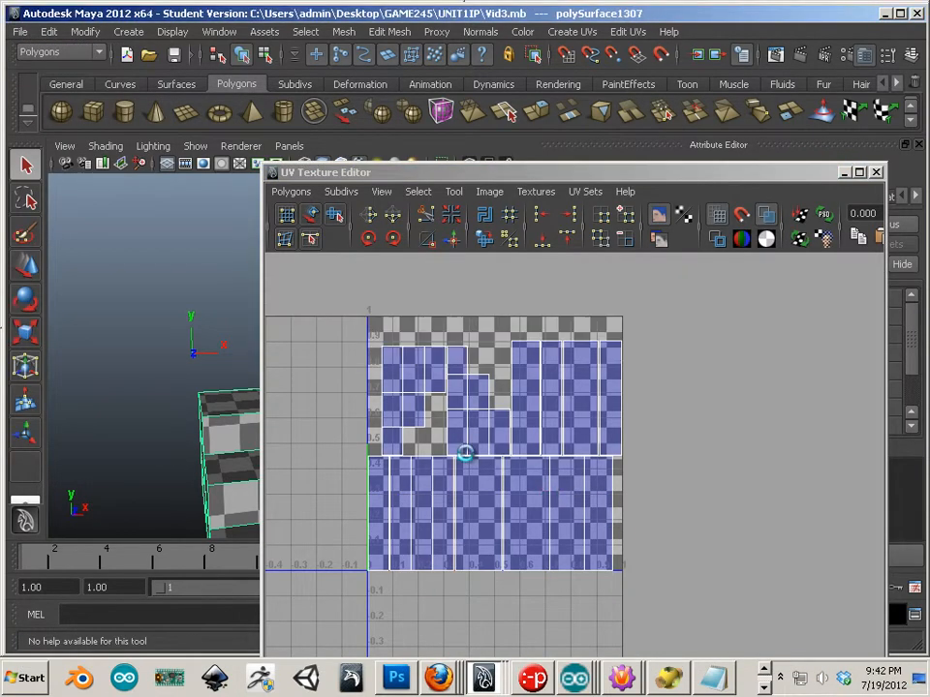
# - Select all the tread and front riser faces of the staircase
pyautogui.keyDown('alt'); pyautogui.moveTo(468, 479); pyautogui.dragTo(485, 436, button='middle'); pyautogui.keyUp('alt')
pyautogui.moveTo(189, 441)
pyautogui.keyDown('alt'); pyautogui.mouseDown(button='middle')
pyautogui.moveTo(176, 412)
pyautogui.moveTo(190, 418)
pyautogui.mouseUp(button='middle'); pyautogui.keyUp('alt')
pyautogui.keyDown('alt'); pyautogui.moveTo(190, 417); pyautogui.dragTo(188, 414, button='right'); pyautogui.keyUp('alt')
pyautogui.keyDown('alt'); pyautogui.moveTo(188, 413); pyautogui.dragTo(171, 414, button='middle'); pyautogui.keyUp('alt')
pyautogui.keyDown('alt'); pyautogui.moveTo(172, 414); pyautogui.dragTo(192, 413); pyautogui.keyUp('alt')
pyautogui.keyDown('alt'); pyautogui.moveTo(191, 413); pyautogui.dragTo(162, 461, button='middle'); pyautogui.keyUp('alt')
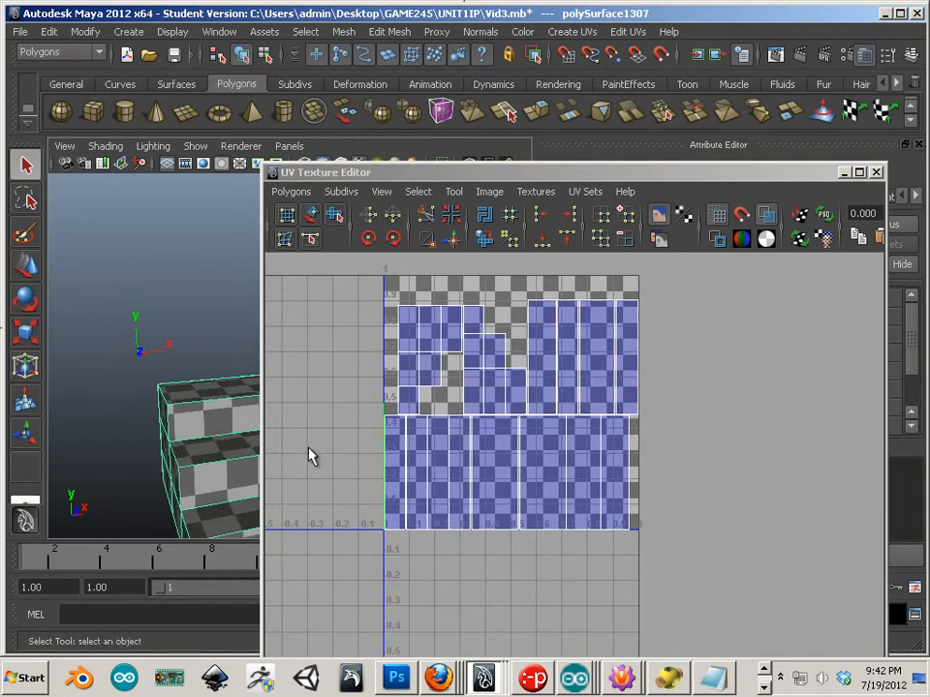
pyautogui.keyDown('alt'); pyautogui.moveTo(207, 439); pyautogui.dragTo(176, 413); pyautogui.keyUp('alt')
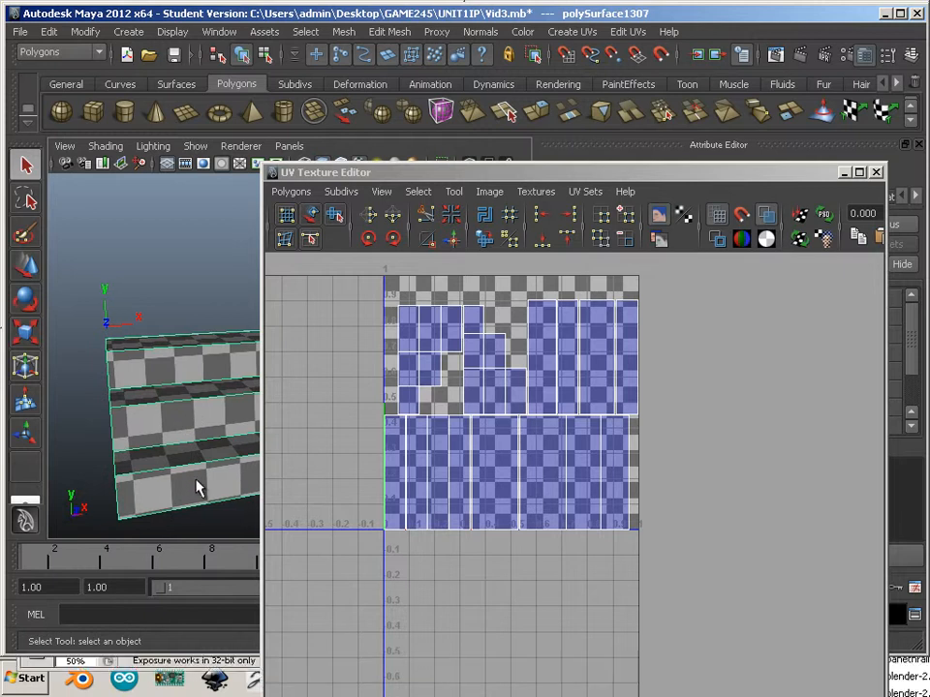
pyautogui.moveTo(197, 484); pyautogui.dragTo(194, 412, button='right')
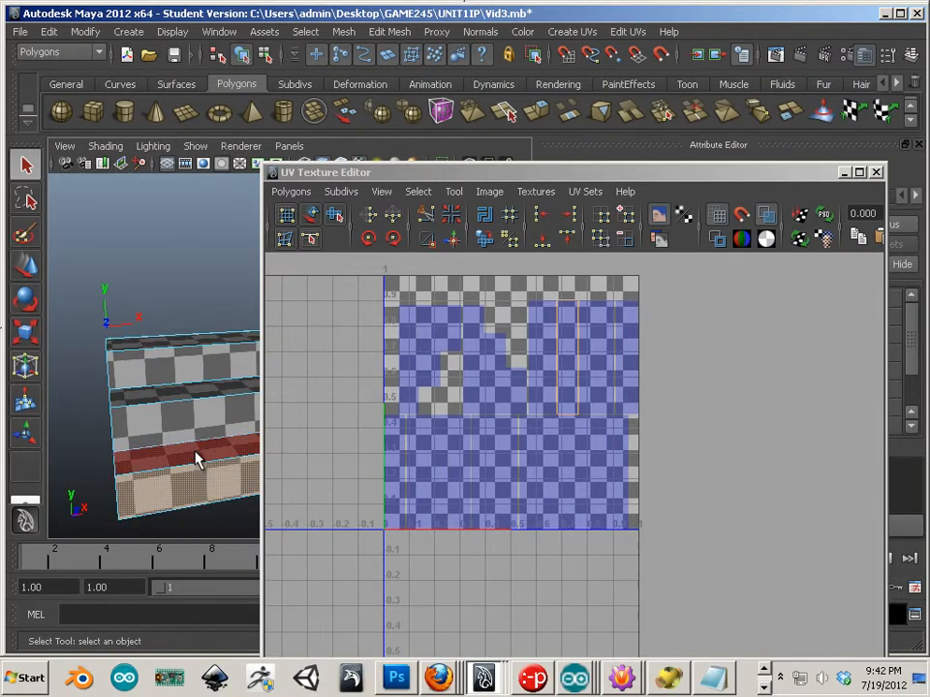
pyautogui.keyDown('shift'); pyautogui.click(196, 454); pyautogui.keyUp('shift')
pyautogui.keyDown('shift'); pyautogui.click(194, 428); pyautogui.keyUp('shift')
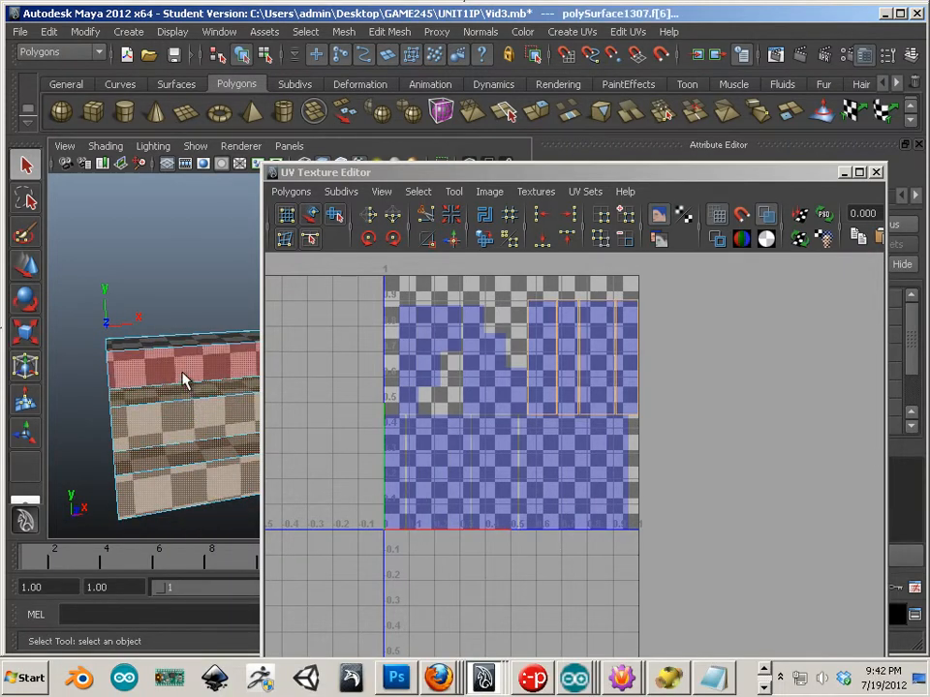
pyautogui.keyDown('shift'); pyautogui.click(188, 393); pyautogui.keyUp('shift')
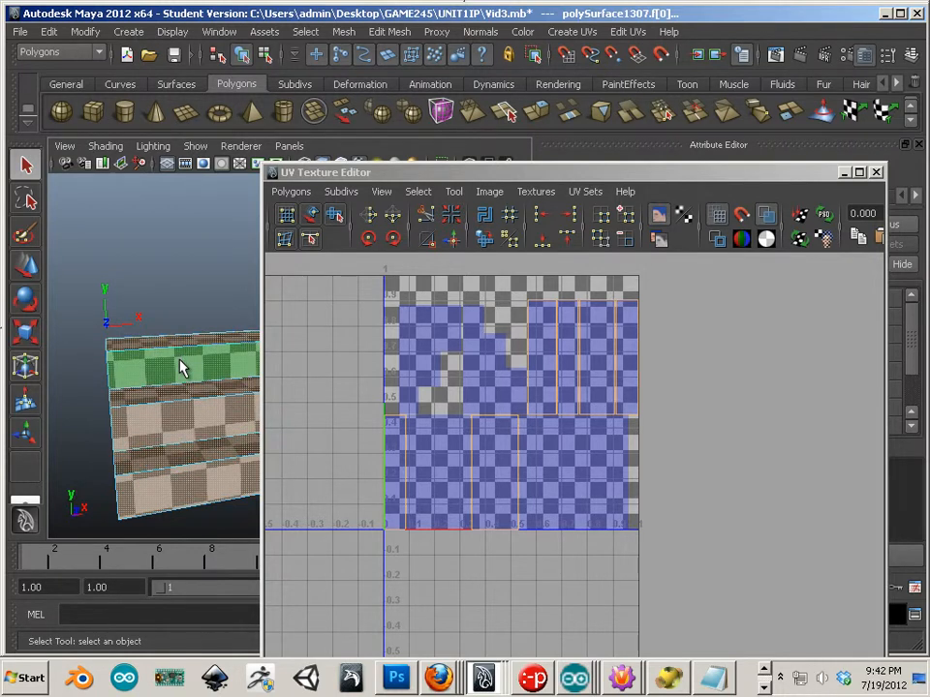
# - Convert the tread and riser face selection to UVs and move them outside the 0-1 texture area, clear of the remaining shells
pyautogui.keyDown('ctrl'); pyautogui.rightClick(182, 369); pyautogui.keyUp('ctrl')
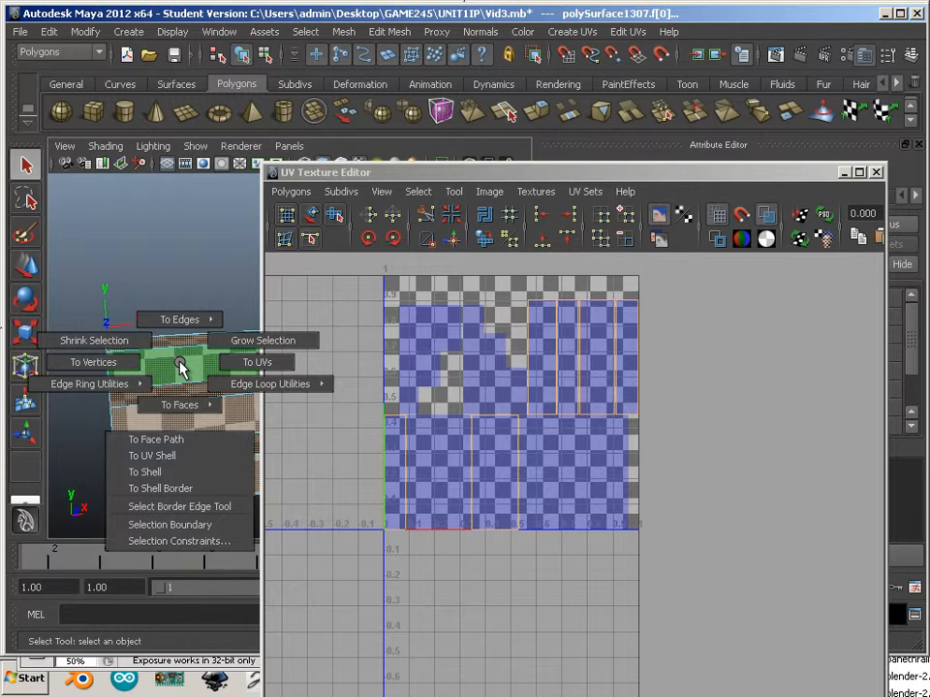
pyautogui.click(176, 459)
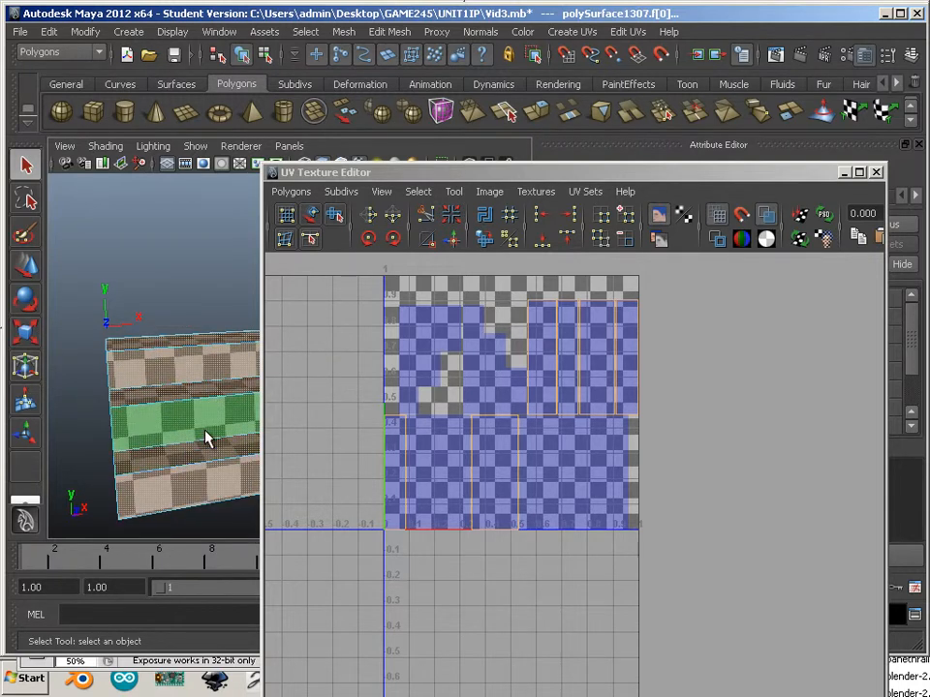
pyautogui.keyDown('ctrl'); pyautogui.rightClick(205, 438); pyautogui.keyUp('ctrl')
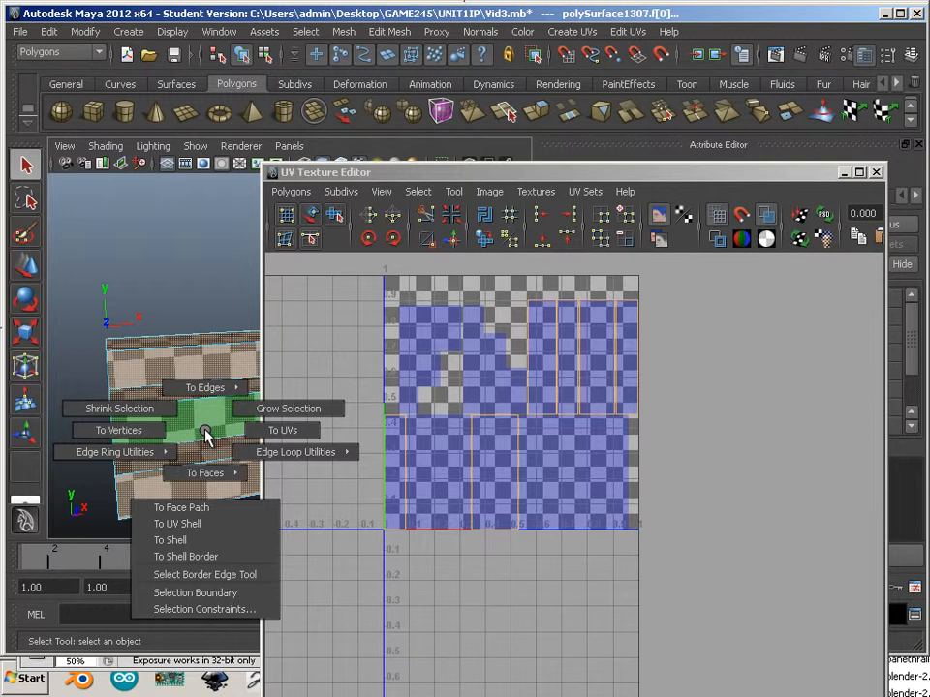
pyautogui.click(260, 432)
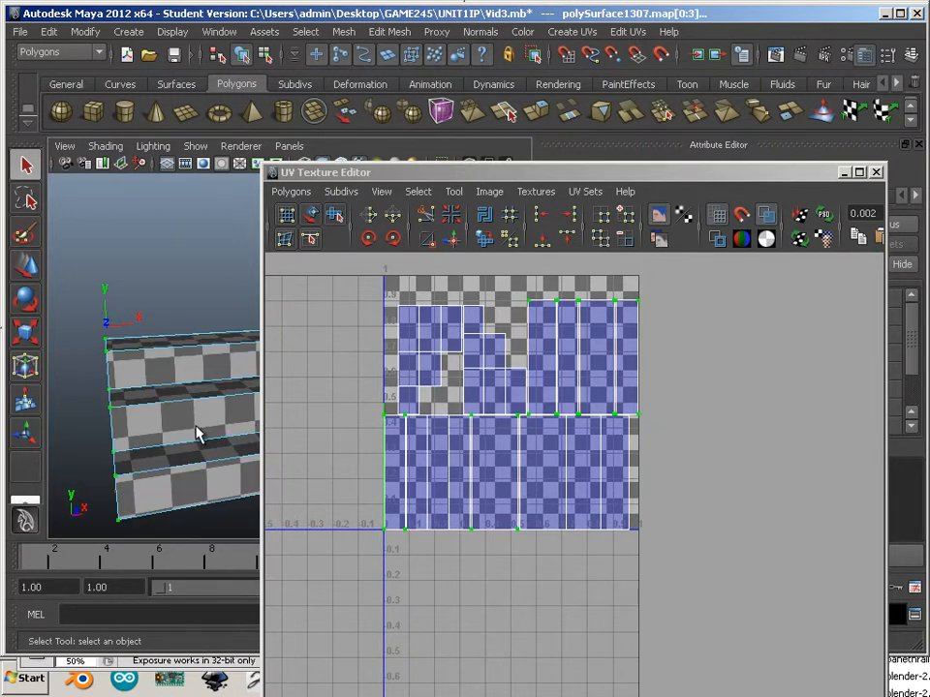
pyautogui.click(26, 266)
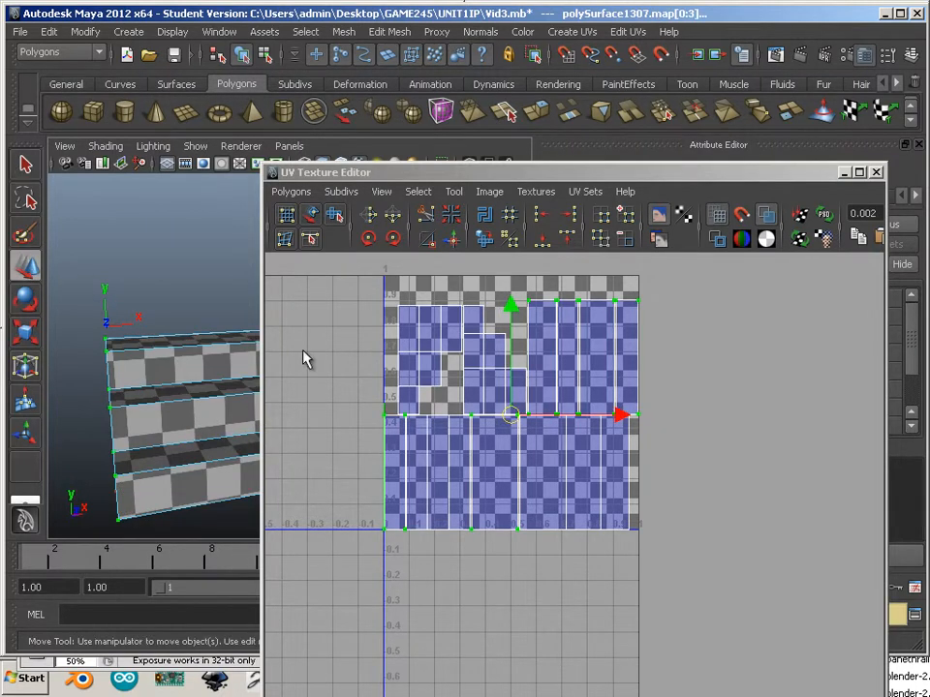
pyautogui.moveTo(506, 417); pyautogui.dragTo(772, 575)
pyautogui.keyDown('alt'); pyautogui.moveTo(770, 576); pyautogui.dragTo(576, 498, button='middle'); pyautogui.keyUp('alt')
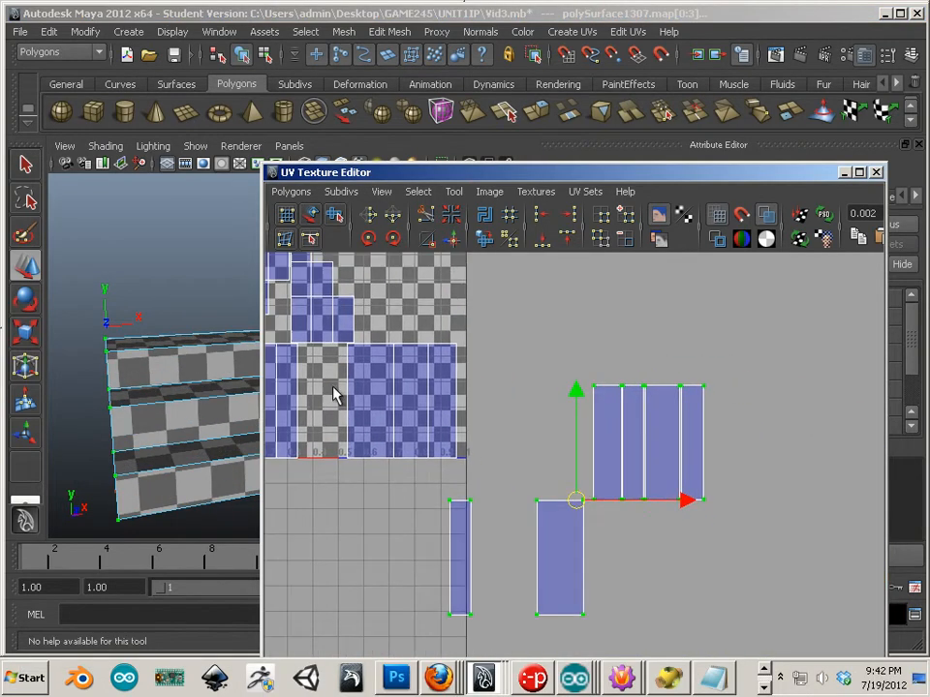
# - Join five of the six tread and riser UV shells into one continuous strip using Move and Sew on their shared edges
pyautogui.moveTo(612, 494); pyautogui.dragTo(599, 440, button='right')
pyautogui.click(598, 412)
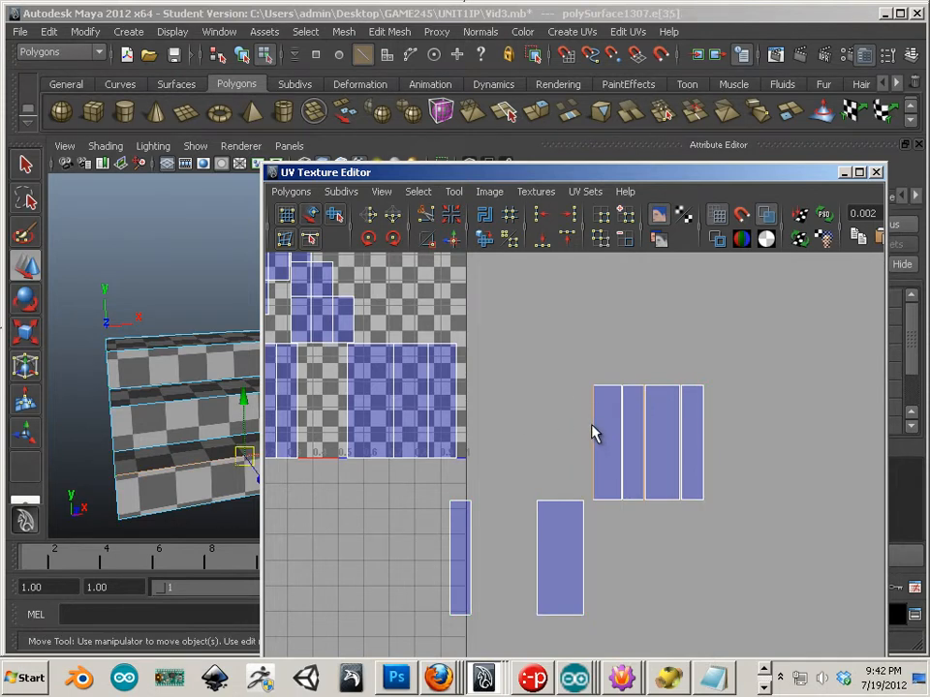
pyautogui.click(456, 243)
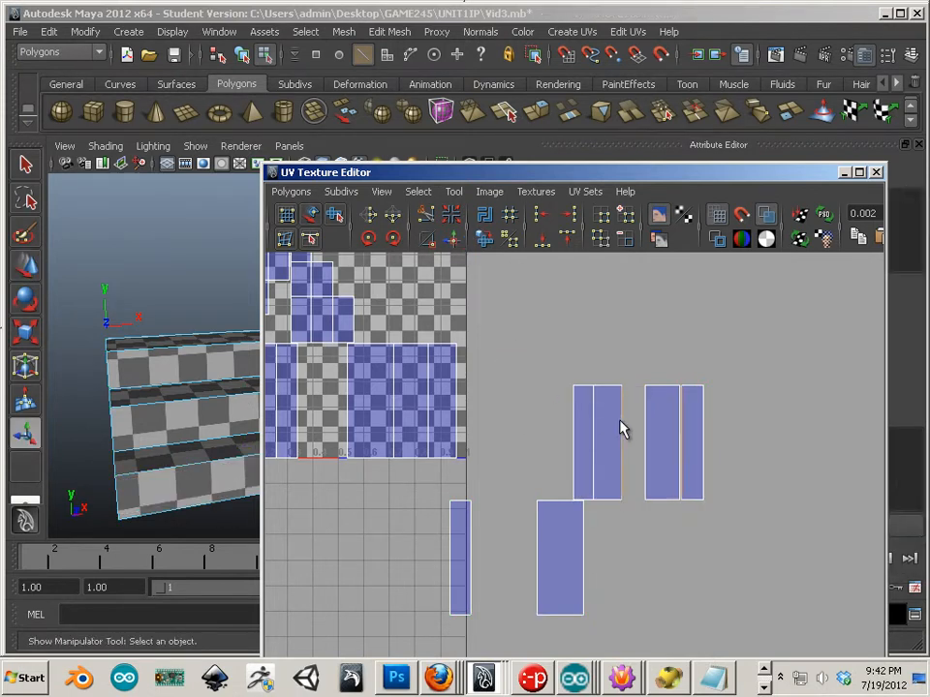
pyautogui.click(453, 242)
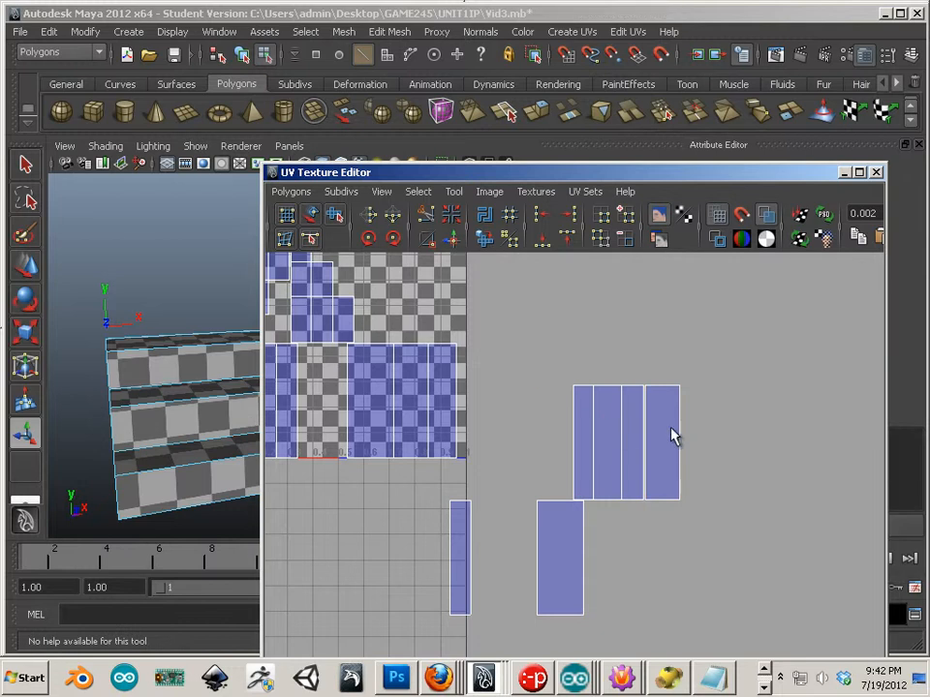
pyautogui.click(682, 427)
pyautogui.click(455, 243)
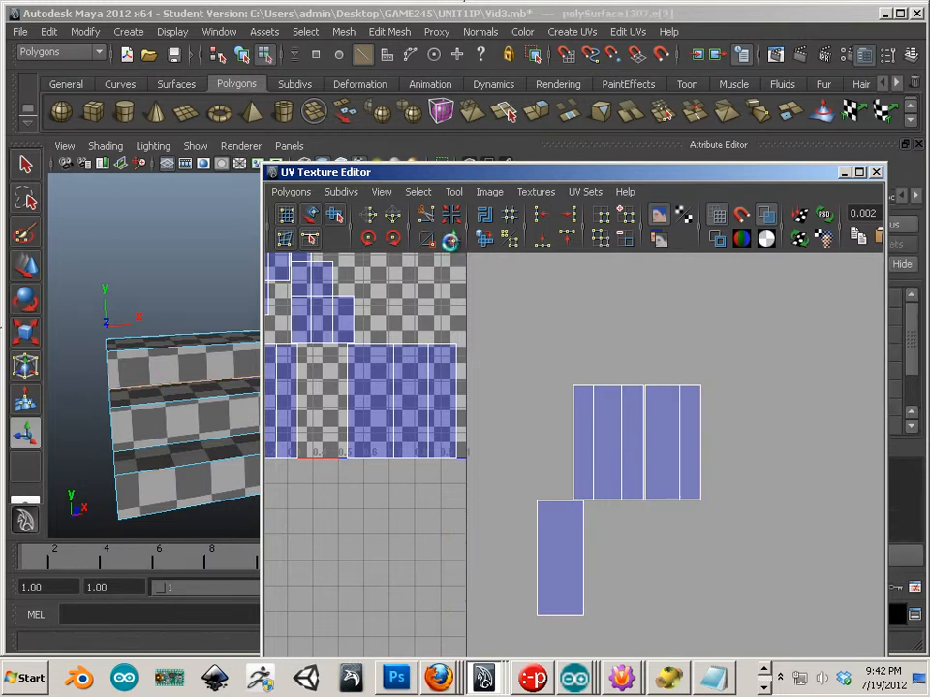
pyautogui.click(645, 437)
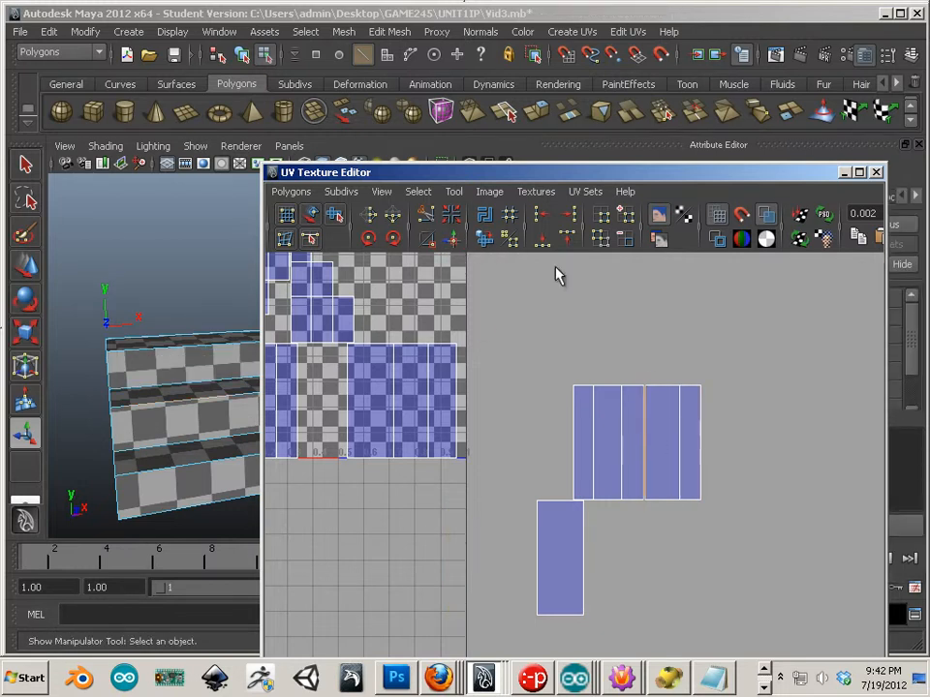
pyautogui.click(457, 244)
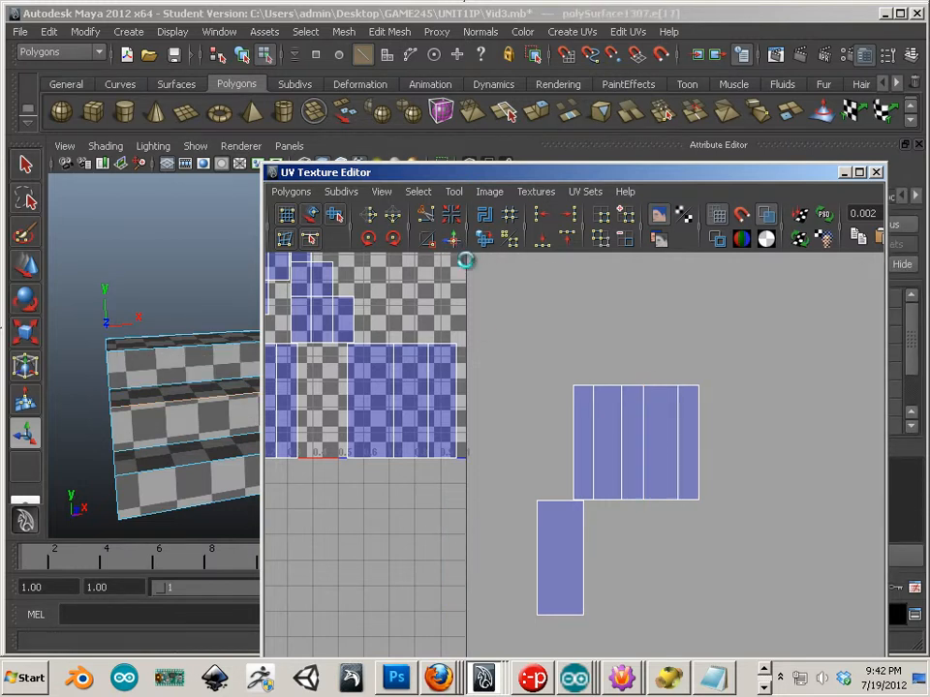
# - Join the last tread and riser UV shell to the end of the five-piece strip with Move and Sew
pyautogui.click(583, 564)
pyautogui.keyDown('alt'); pyautogui.moveTo(510, 376); pyautogui.dragTo(520, 433, button='right'); pyautogui.keyUp('alt')
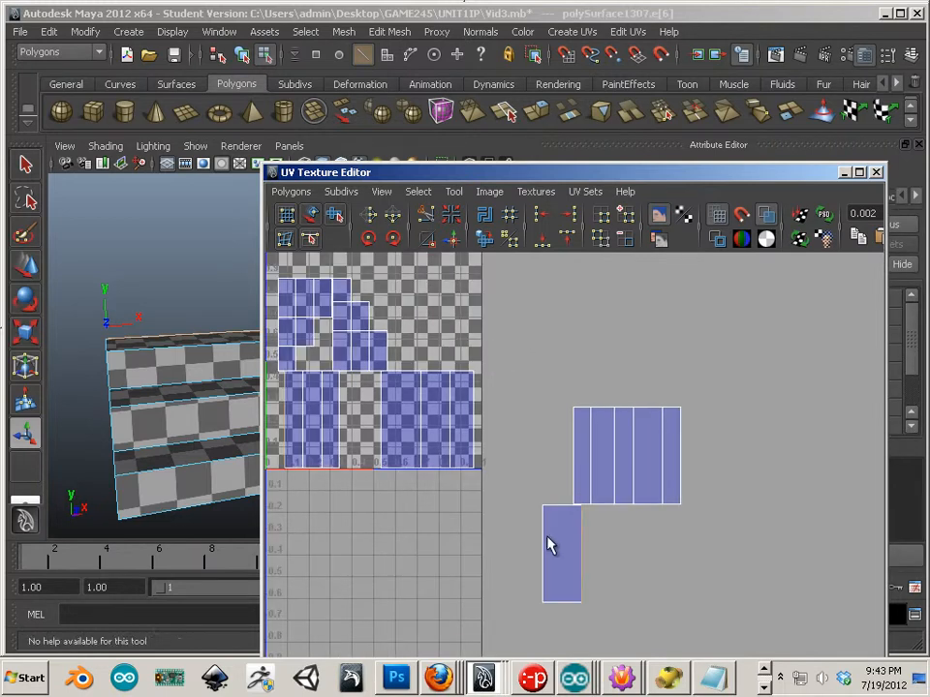
pyautogui.click(454, 244)
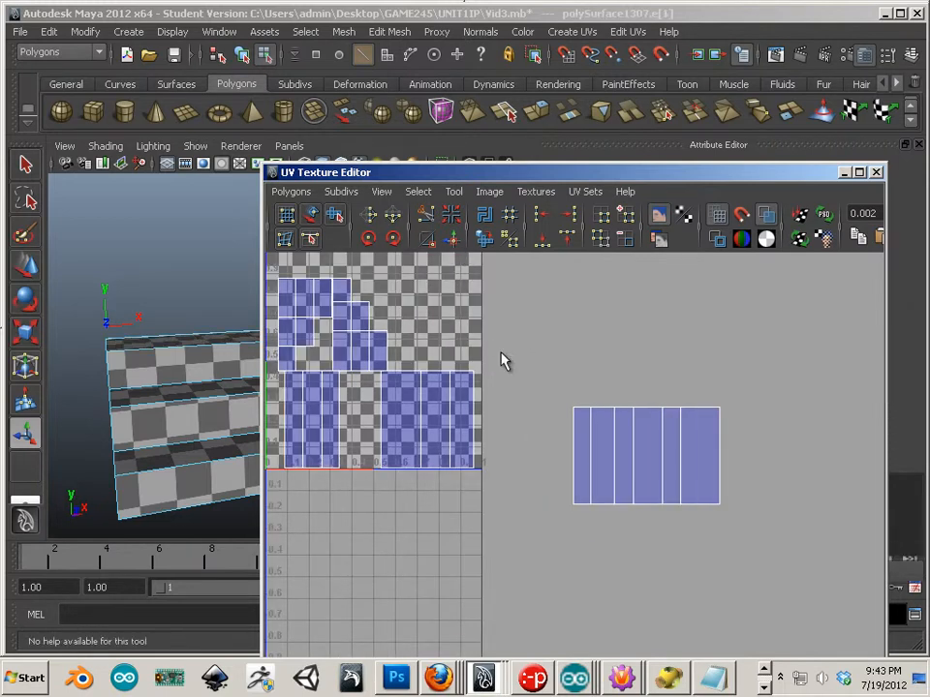
# - Join the two UV shells of the staircase's back and underside faces into one strip with Move and Sew on their shared edge
pyautogui.keyDown('alt'); pyautogui.moveTo(423, 403); pyautogui.dragTo(499, 424, button='middle'); pyautogui.keyUp('alt')
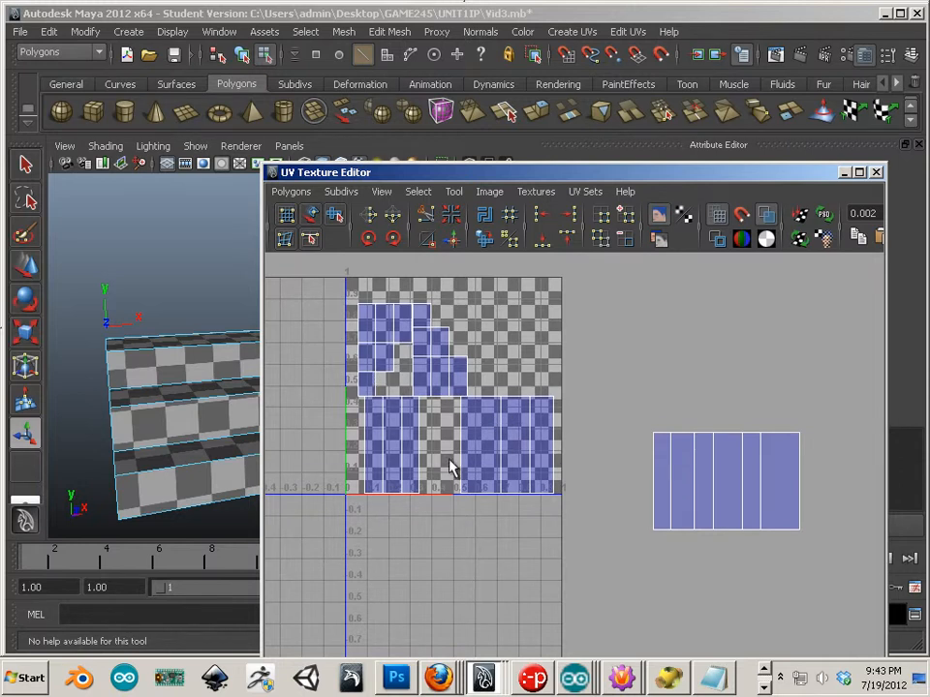
pyautogui.moveTo(477, 450); pyautogui.dragTo(487, 487, button='right')
pyautogui.moveTo(352, 454); pyautogui.dragTo(346, 454)
pyautogui.keyDown('alt'); pyautogui.moveTo(185, 432); pyautogui.dragTo(168, 388); pyautogui.keyUp('alt')
pyautogui.keyDown('alt'); pyautogui.moveTo(169, 388); pyautogui.dragTo(167, 419, button='right'); pyautogui.keyUp('alt')
pyautogui.keyDown('alt'); pyautogui.moveTo(153, 403); pyautogui.dragTo(175, 348); pyautogui.keyUp('alt')
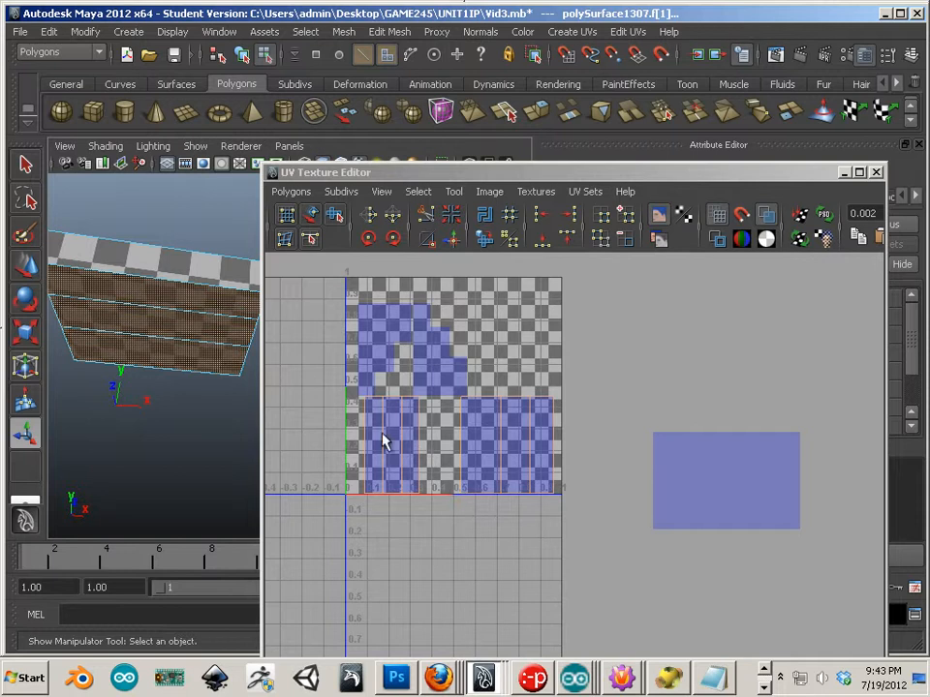
pyautogui.moveTo(432, 472); pyautogui.dragTo(474, 456, button='right')
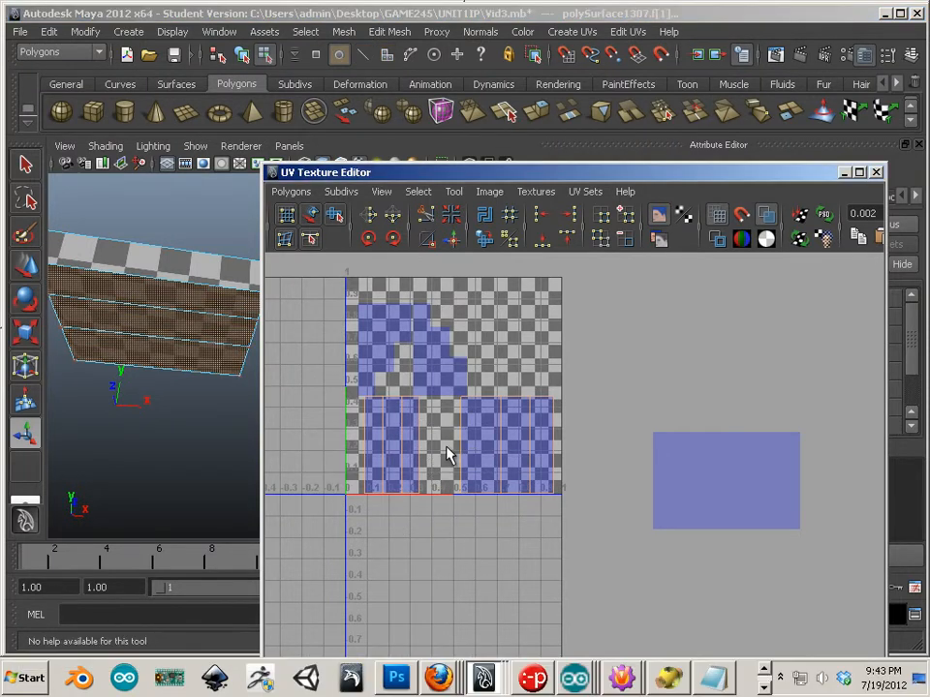
pyautogui.keyDown('alt'); pyautogui.moveTo(448, 496); pyautogui.dragTo(478, 496, button='right'); pyautogui.keyUp('alt')
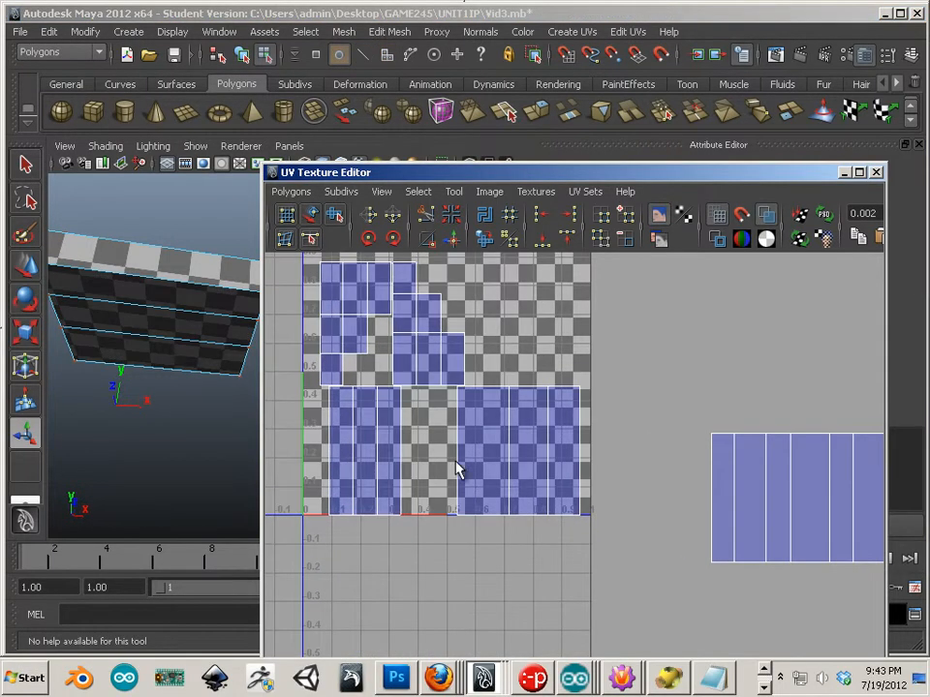
pyautogui.moveTo(456, 455); pyautogui.dragTo(470, 421, button='right')
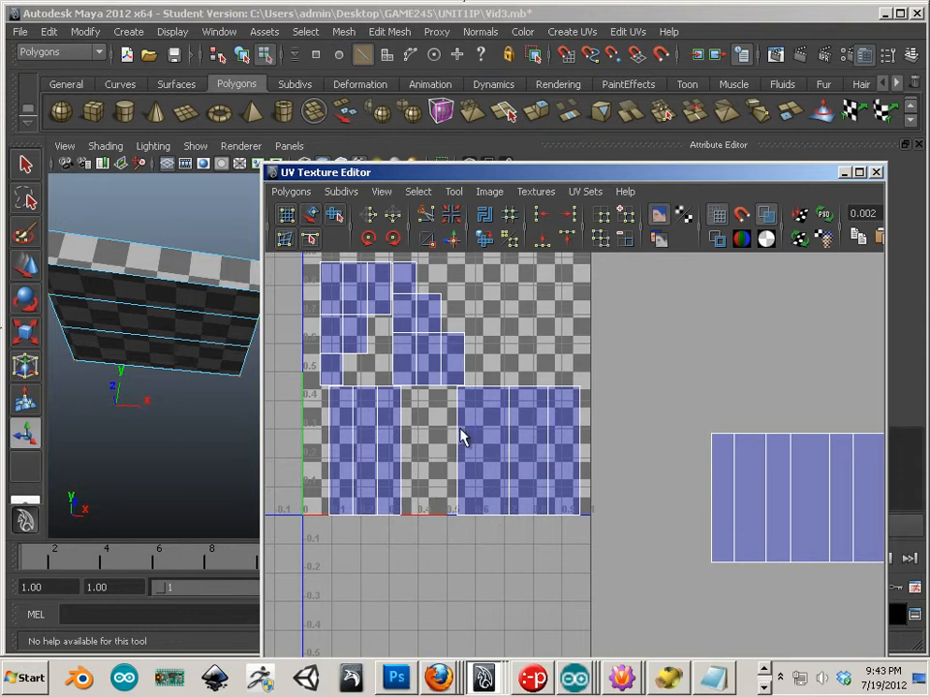
pyautogui.click(460, 431)
pyautogui.click(452, 239)
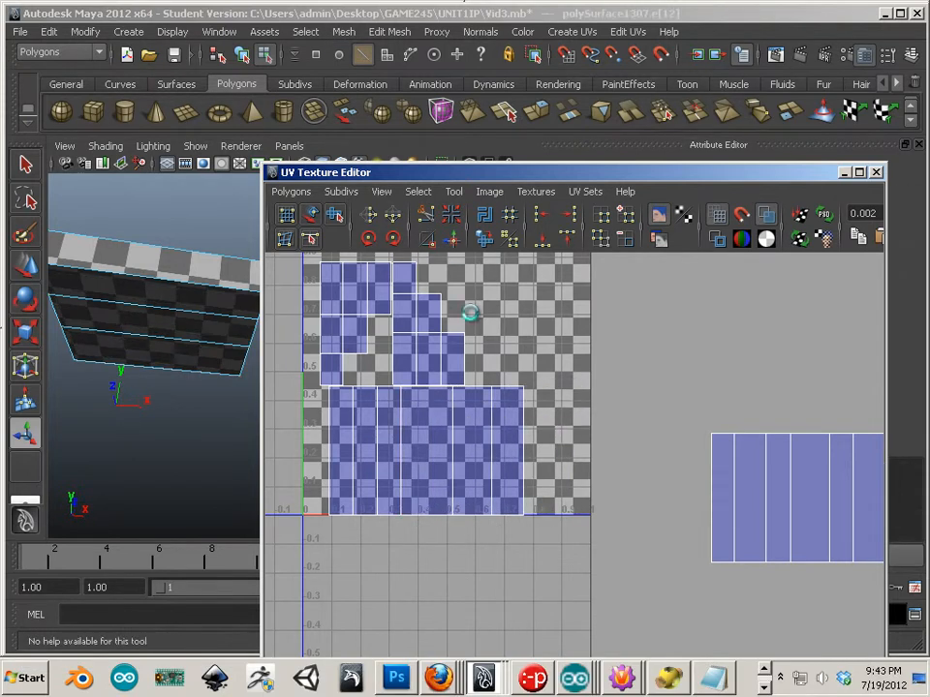
# - Convert the back and underside strip to a UV shell selection and move it below the 0-1 texture area
pyautogui.moveTo(516, 452); pyautogui.dragTo(554, 444, button='right')
pyautogui.keyDown('ctrl'); pyautogui.rightClick(528, 508); pyautogui.keyUp('ctrl')
pyautogui.keyDown('ctrl'); pyautogui.moveTo(528, 509); pyautogui.dragTo(561, 494, button='right'); pyautogui.keyUp('ctrl')
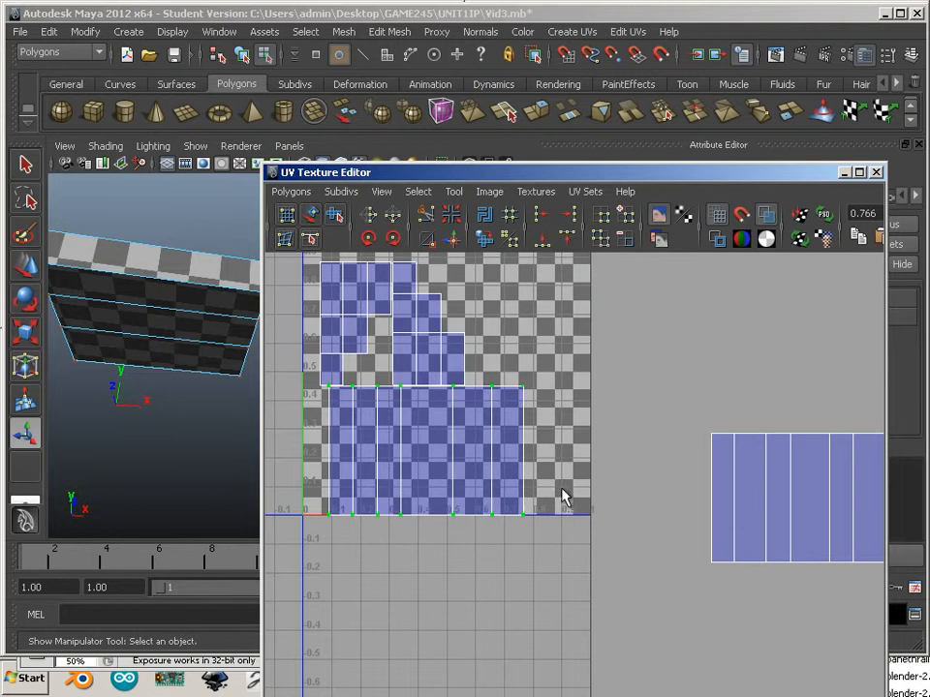
pyautogui.press('w')
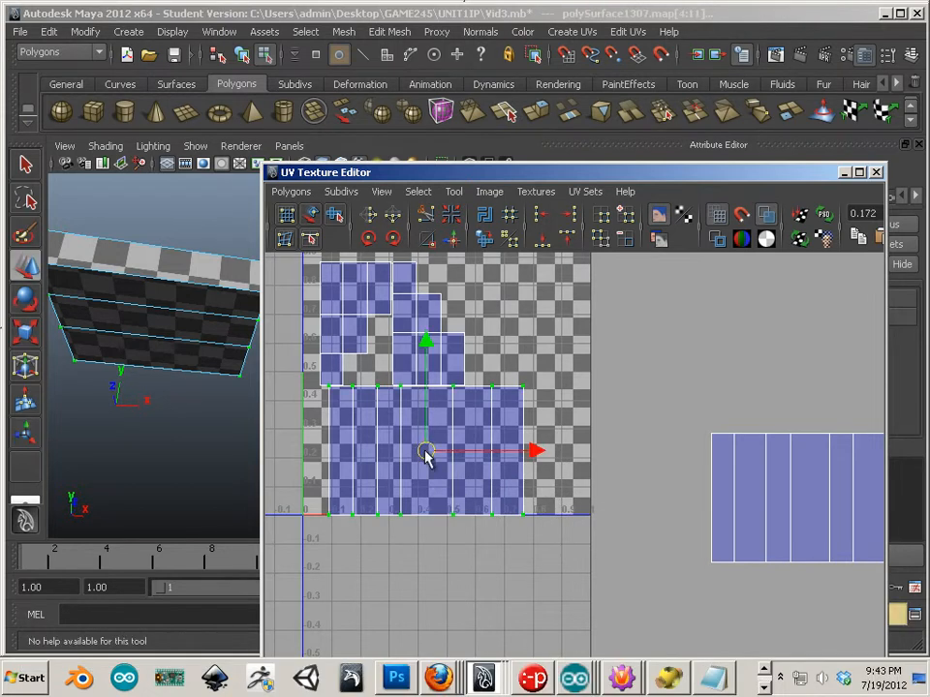
pyautogui.moveTo(425, 450); pyautogui.dragTo(551, 607)
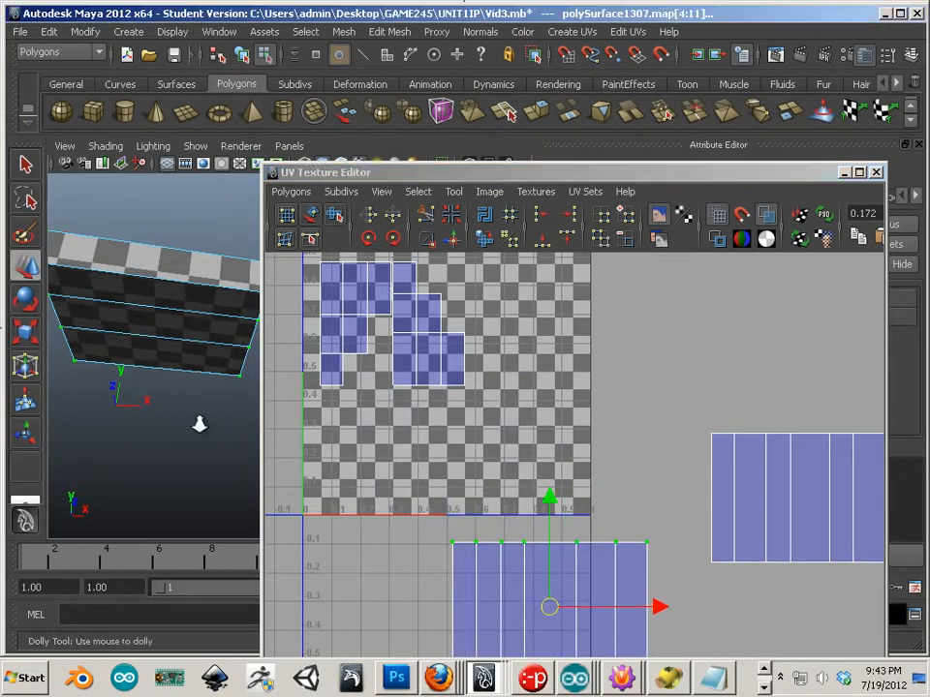
pyautogui.keyDown('alt'); pyautogui.moveTo(199, 424); pyautogui.dragTo(181, 464); pyautogui.keyUp('alt')
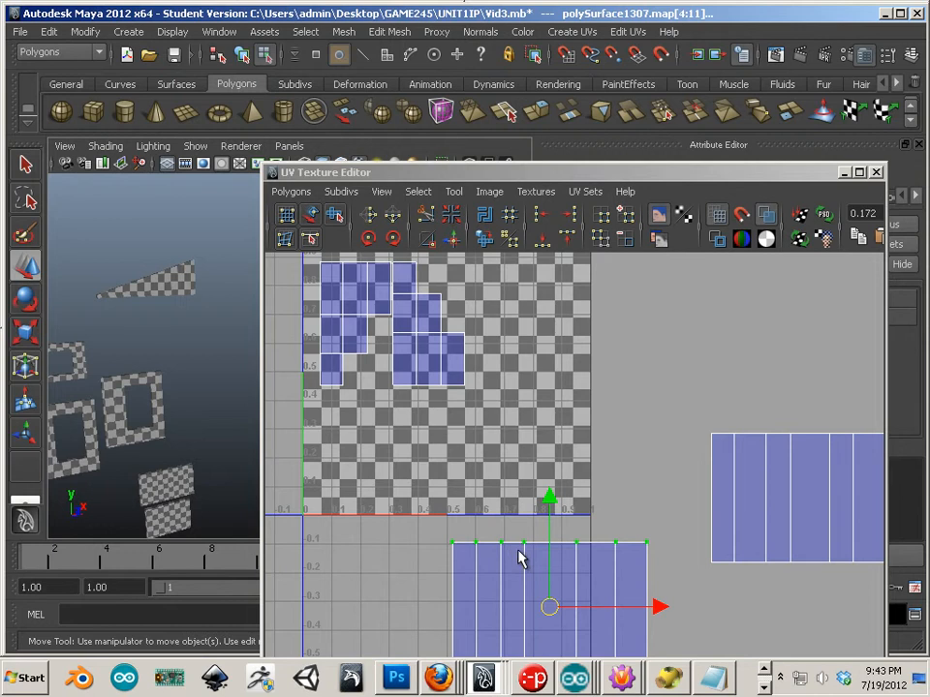
pyautogui.keyDown('alt'); pyautogui.moveTo(520, 559); pyautogui.dragTo(608, 546, button='middle'); pyautogui.keyUp('alt')
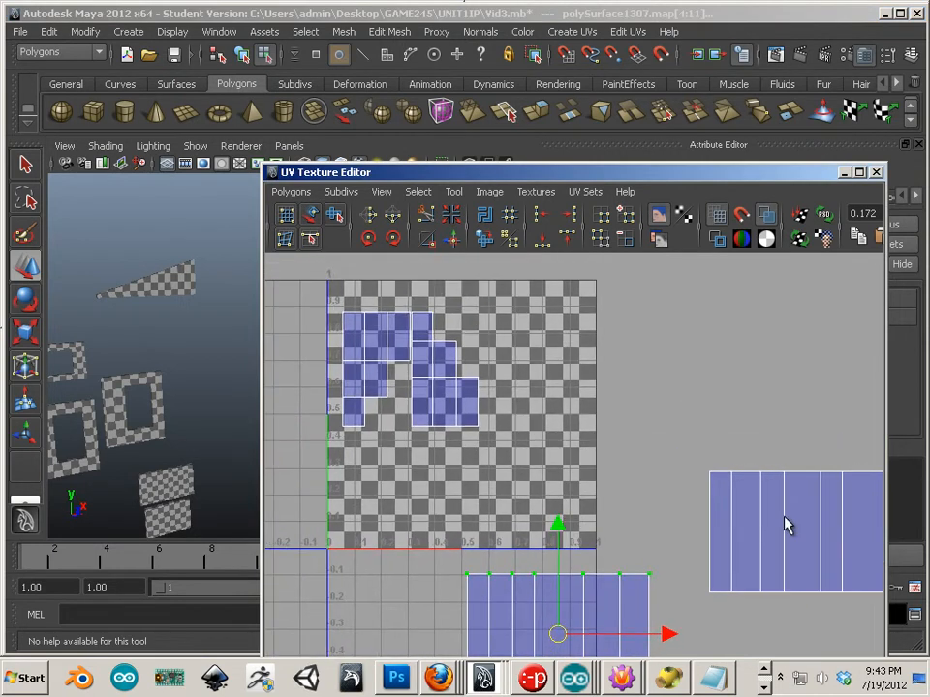
# - Select upper-edge UVs of the tread and riser strip and examine where they sit on the staircase model
pyautogui.moveTo(784, 490); pyautogui.dragTo(803, 497, button='right')
pyautogui.moveTo(721, 452); pyautogui.dragTo(786, 576)
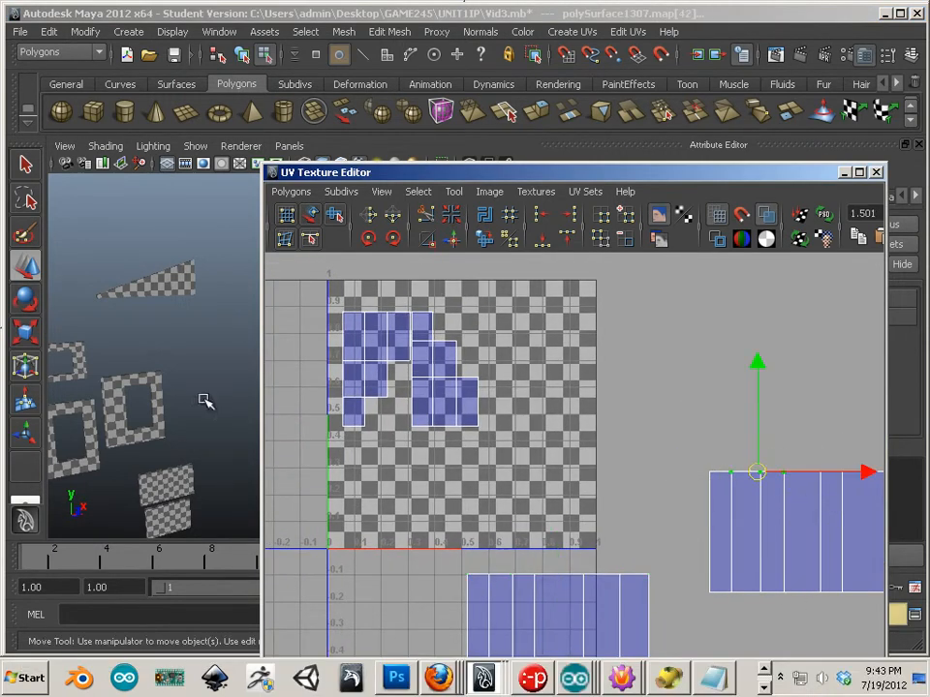
pyautogui.keyDown('alt'); pyautogui.moveTo(207, 366); pyautogui.dragTo(41, 332, button='middle'); pyautogui.keyUp('alt')
pyautogui.keyDown('alt'); pyautogui.moveTo(148, 377); pyautogui.dragTo(176, 390, button='middle'); pyautogui.keyUp('alt')
pyautogui.keyDown('alt'); pyautogui.moveTo(177, 390); pyautogui.dragTo(239, 427, button='right'); pyautogui.keyUp('alt')
pyautogui.keyDown('alt'); pyautogui.moveTo(79, 411); pyautogui.dragTo(204, 341, button='middle'); pyautogui.keyUp('alt')
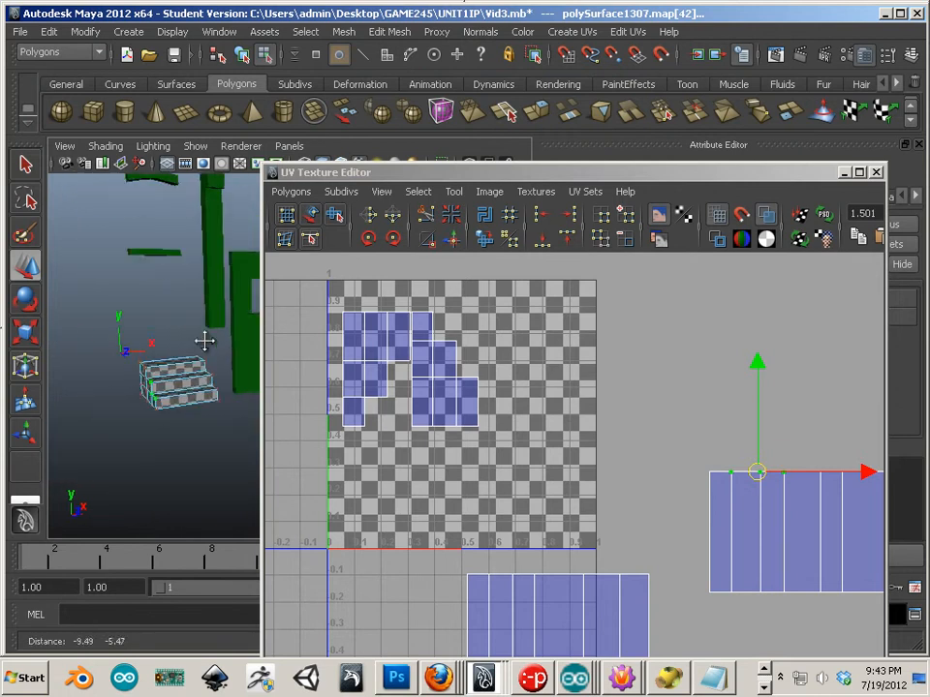
pyautogui.keyDown('alt'); pyautogui.moveTo(205, 341); pyautogui.dragTo(245, 357, button='right'); pyautogui.keyUp('alt')
pyautogui.keyDown('alt'); pyautogui.moveTo(245, 358); pyautogui.dragTo(165, 357, button='middle'); pyautogui.keyUp('alt')
pyautogui.keyDown('alt'); pyautogui.moveTo(165, 357); pyautogui.dragTo(207, 369, button='right'); pyautogui.keyUp('alt')
pyautogui.keyDown('alt'); pyautogui.moveTo(207, 369); pyautogui.dragTo(210, 352, button='middle'); pyautogui.keyUp('alt')
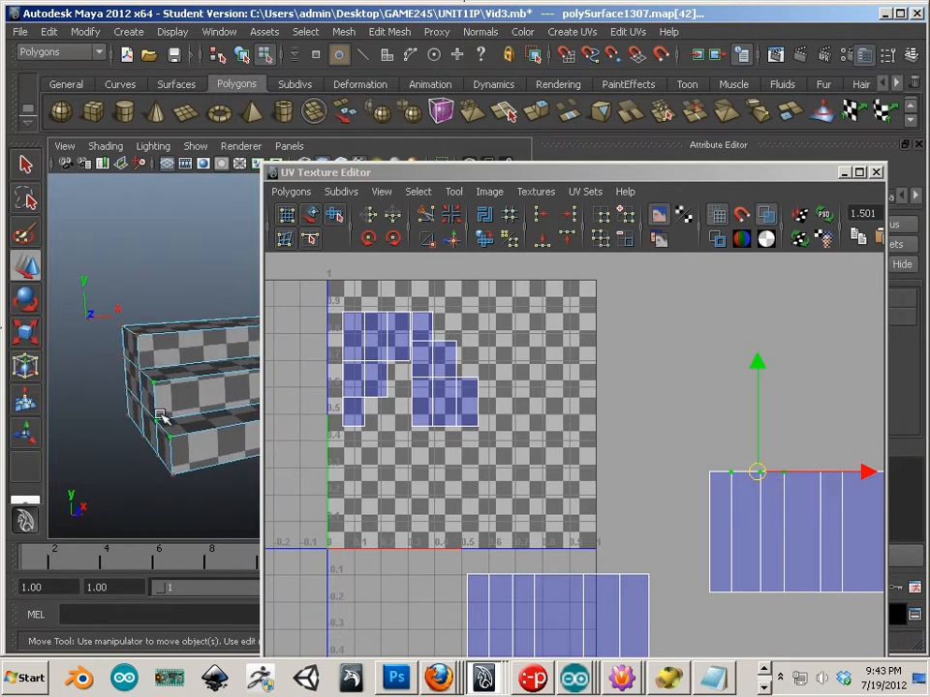
pyautogui.keyDown('alt'); pyautogui.moveTo(749, 557); pyautogui.dragTo(666, 548, button='middle'); pyautogui.keyUp('alt')
# - Examine which edges of the stepped side shells match edges on the tread strip and the back and underside strip
pyautogui.moveTo(400, 417); pyautogui.dragTo(398, 369, button='right')
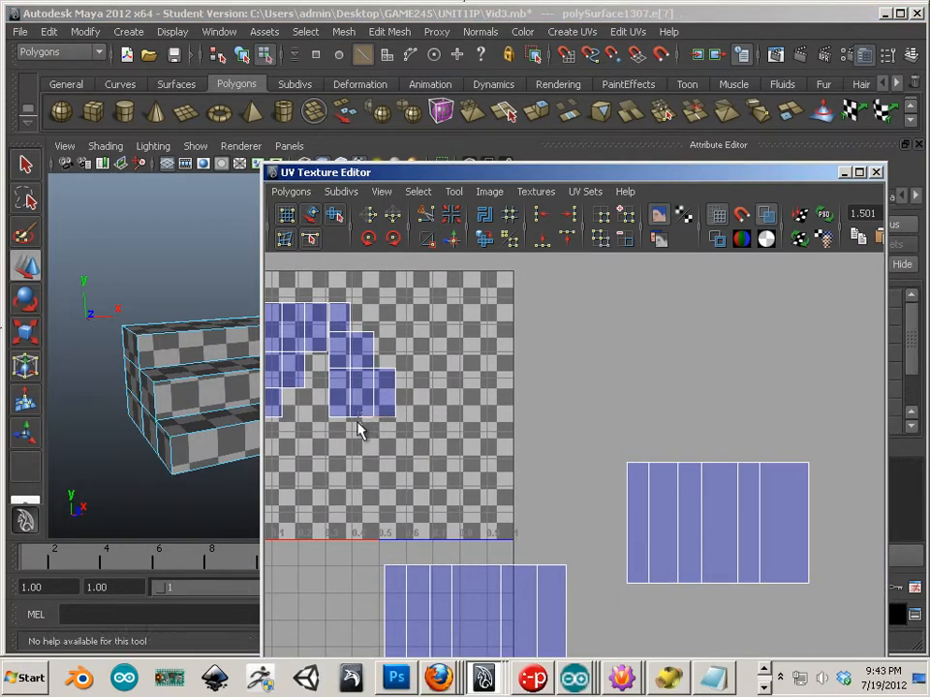
pyautogui.keyDown('alt'); pyautogui.moveTo(494, 457); pyautogui.dragTo(550, 395, button='middle'); pyautogui.keyUp('alt')
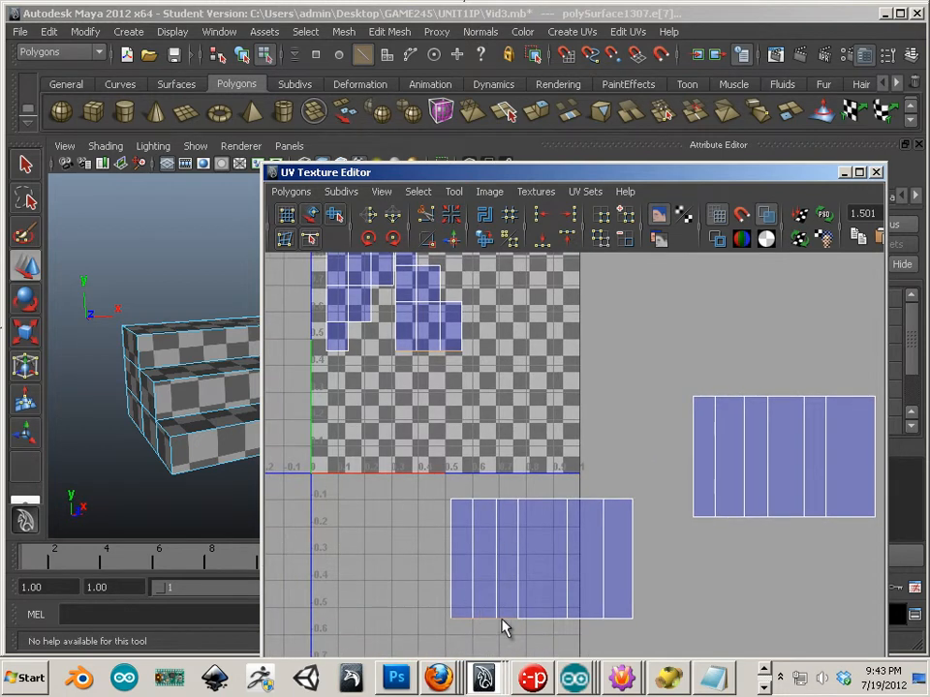
pyautogui.keyDown('alt'); pyautogui.moveTo(439, 431); pyautogui.dragTo(426, 508, button='middle'); pyautogui.keyUp('alt')
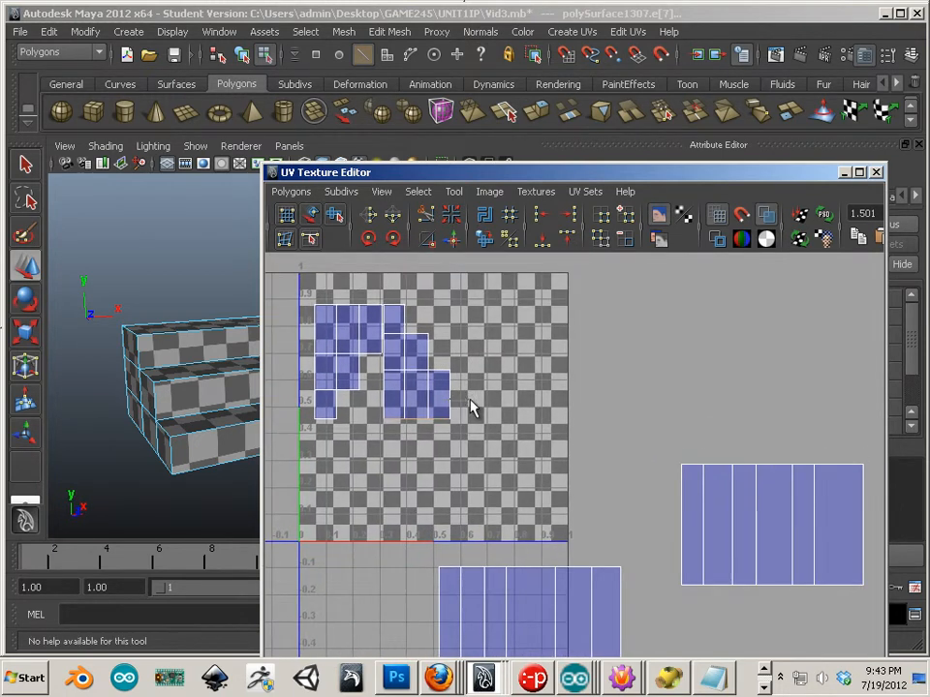
pyautogui.press('w')
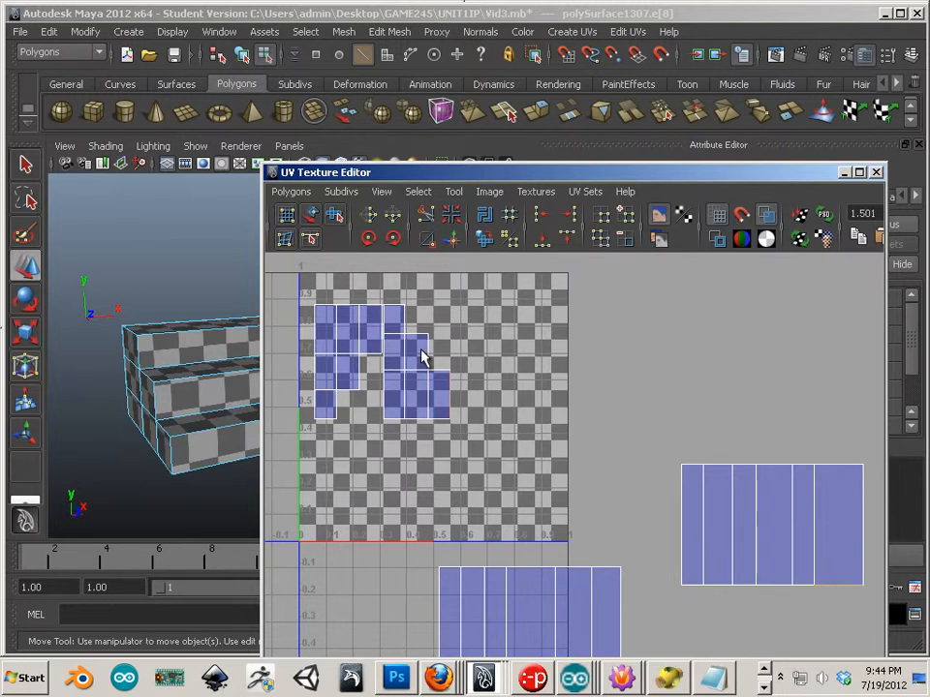
pyautogui.click(448, 375)
pyautogui.click(410, 346)
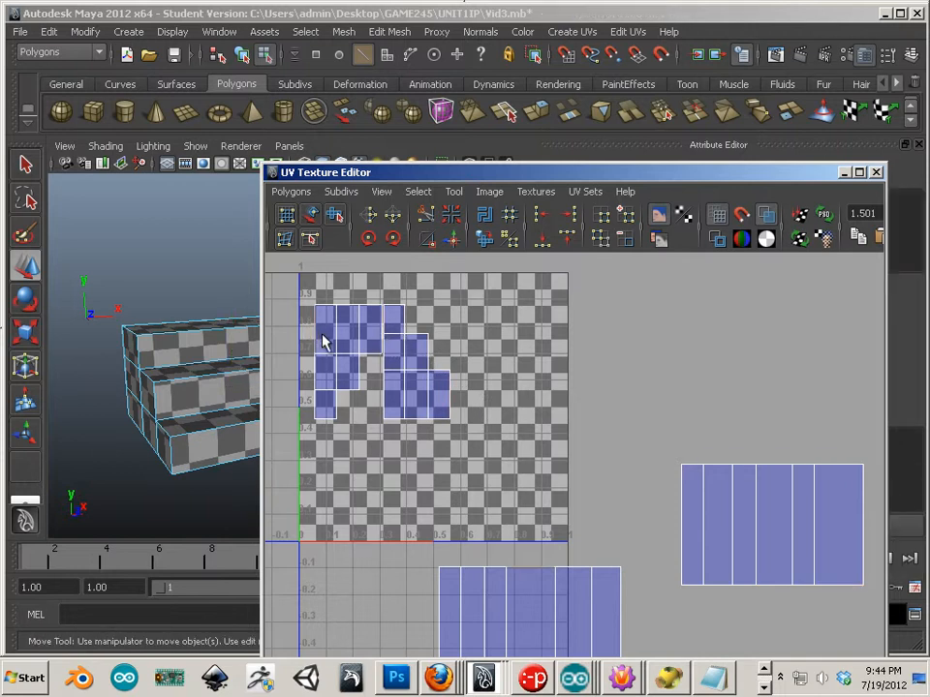
pyautogui.click(310, 391)
pyautogui.click(323, 407)
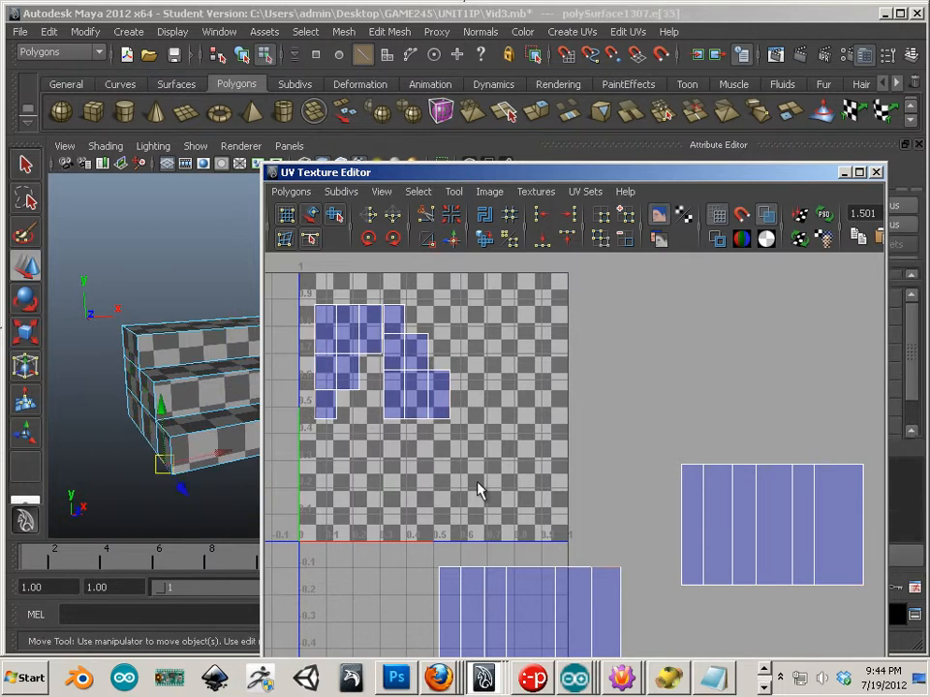
pyautogui.keyDown('alt'); pyautogui.moveTo(504, 535); pyautogui.dragTo(547, 523, button='middle'); pyautogui.keyUp('alt')
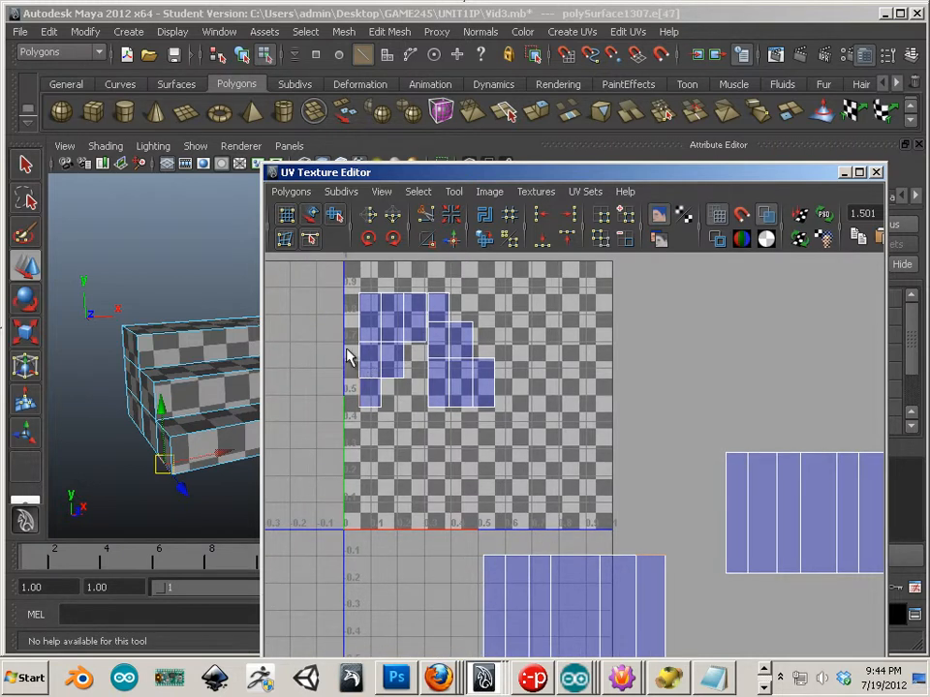
# - Attach both stepped side shells to opposite sides of the back and underside strip with Move and Sew
pyautogui.press('w')
pyautogui.click(342, 349)
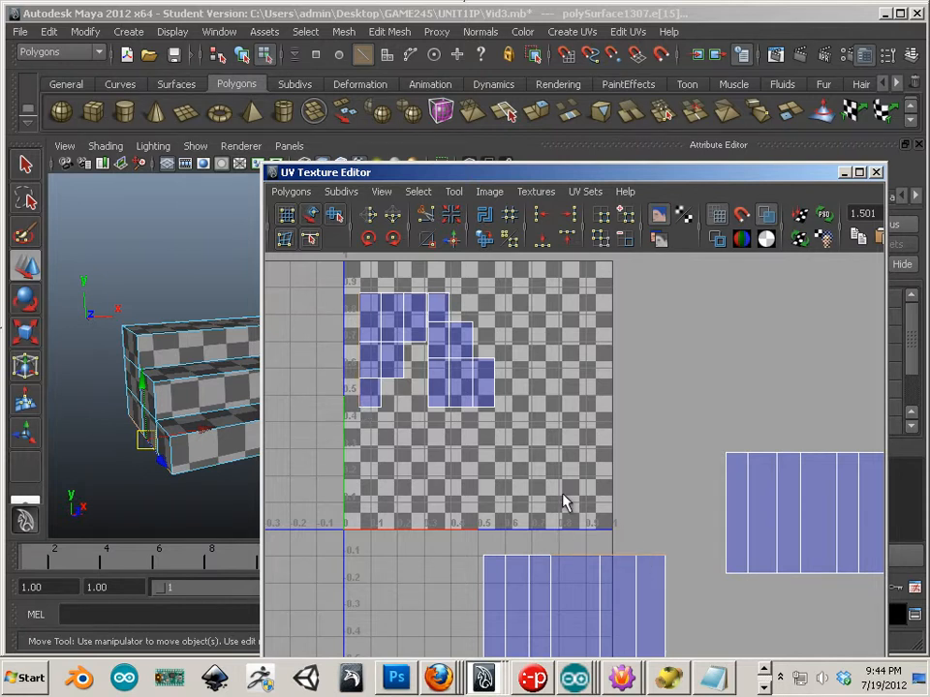
pyautogui.click(451, 242)
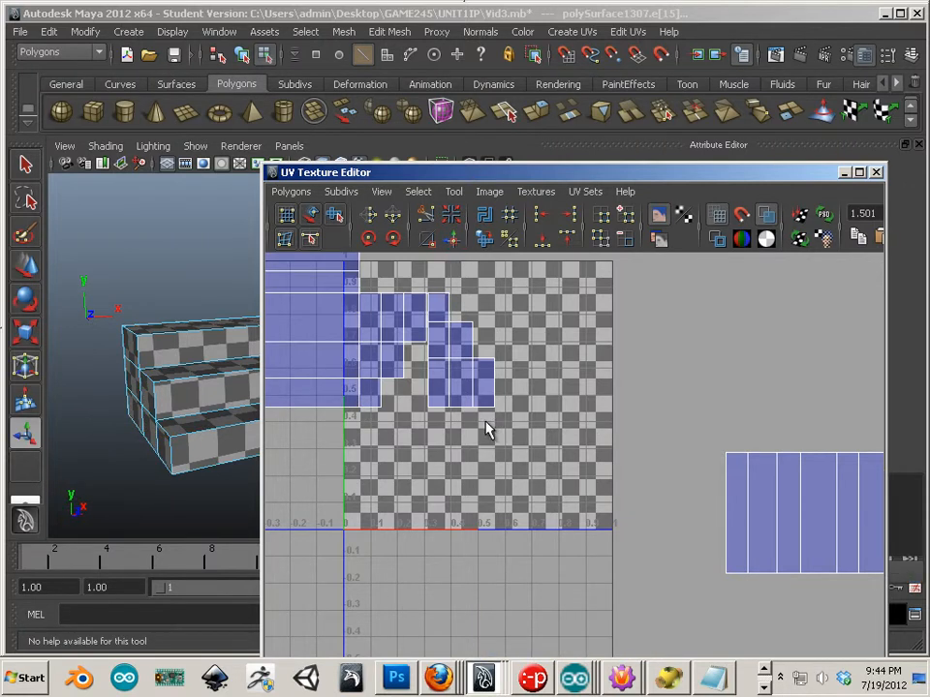
pyautogui.keyDown('alt'); pyautogui.moveTo(485, 429); pyautogui.dragTo(608, 514, button='middle'); pyautogui.keyUp('alt')
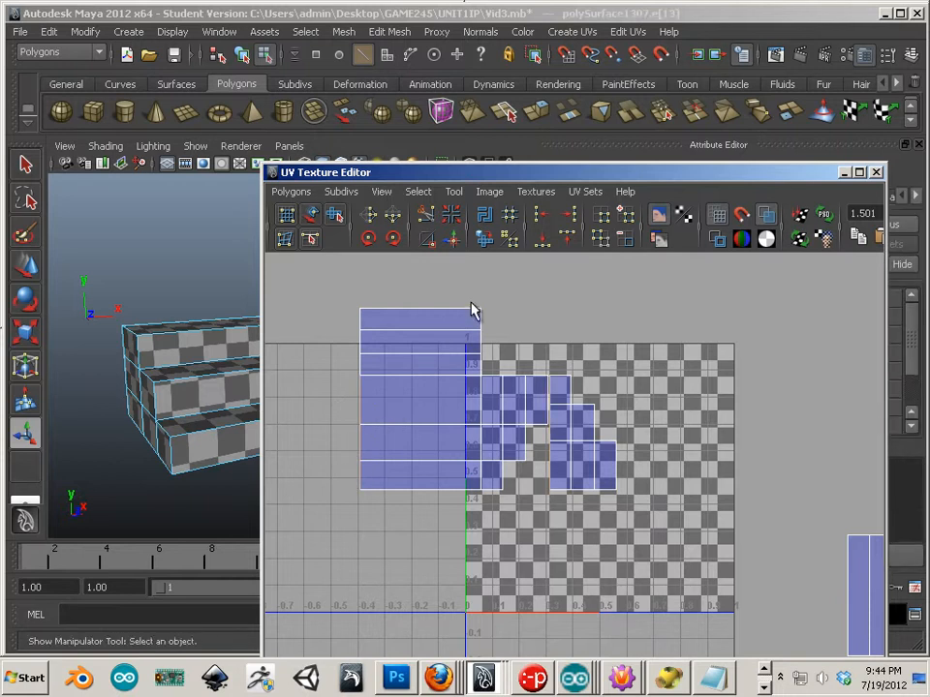
pyautogui.click(453, 240)
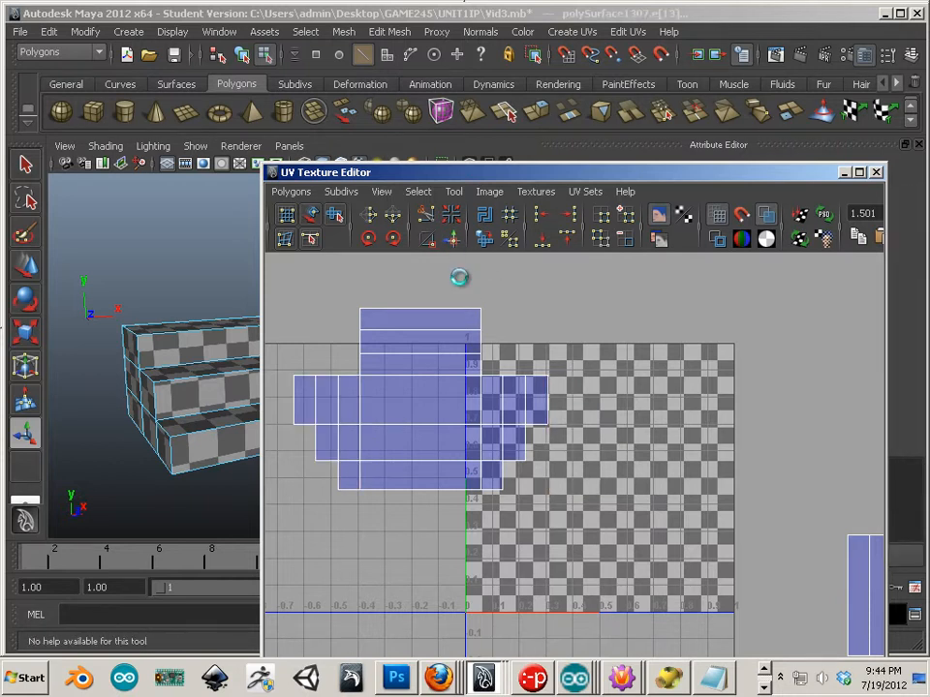
# - Move the joined side, back and underside shell into the 0-1 texture area and place the tread and riser strip directly beneath it
pyautogui.keyDown('alt'); pyautogui.moveTo(589, 492); pyautogui.dragTo(426, 462, button='right'); pyautogui.keyUp('alt')
pyautogui.keyDown('alt'); pyautogui.moveTo(484, 472); pyautogui.dragTo(441, 482, button='middle'); pyautogui.keyUp('alt')
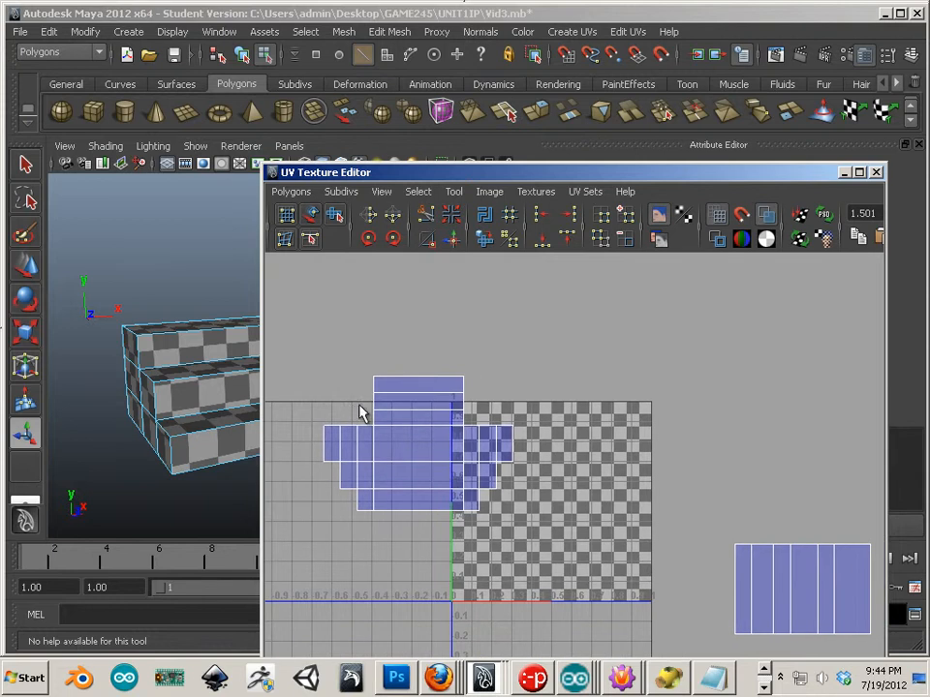
pyautogui.moveTo(435, 442); pyautogui.dragTo(465, 440, button='right')
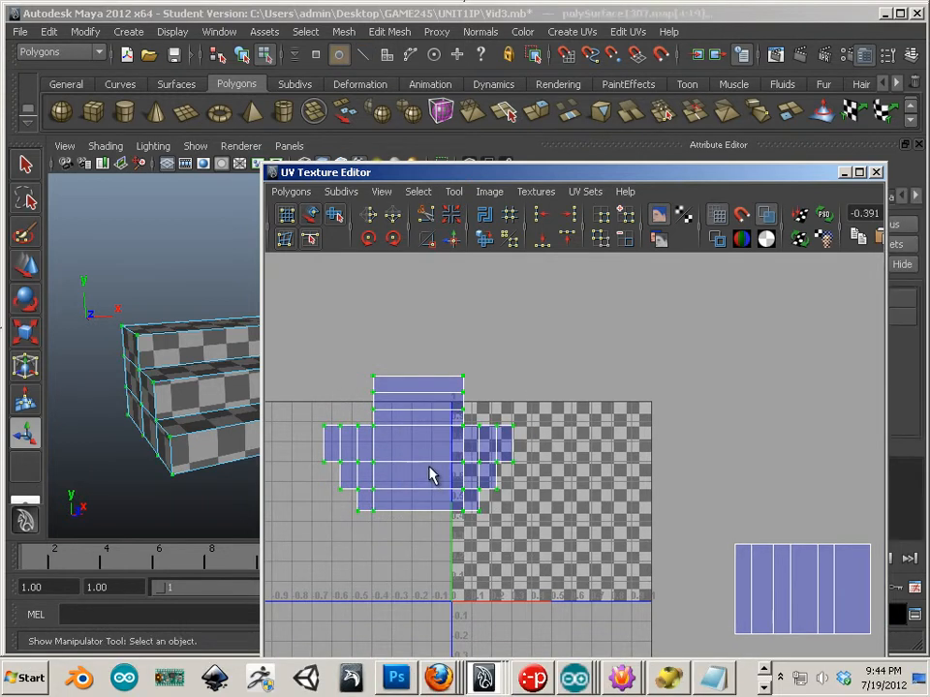
pyautogui.press('w')
pyautogui.moveTo(421, 453); pyautogui.dragTo(550, 472)
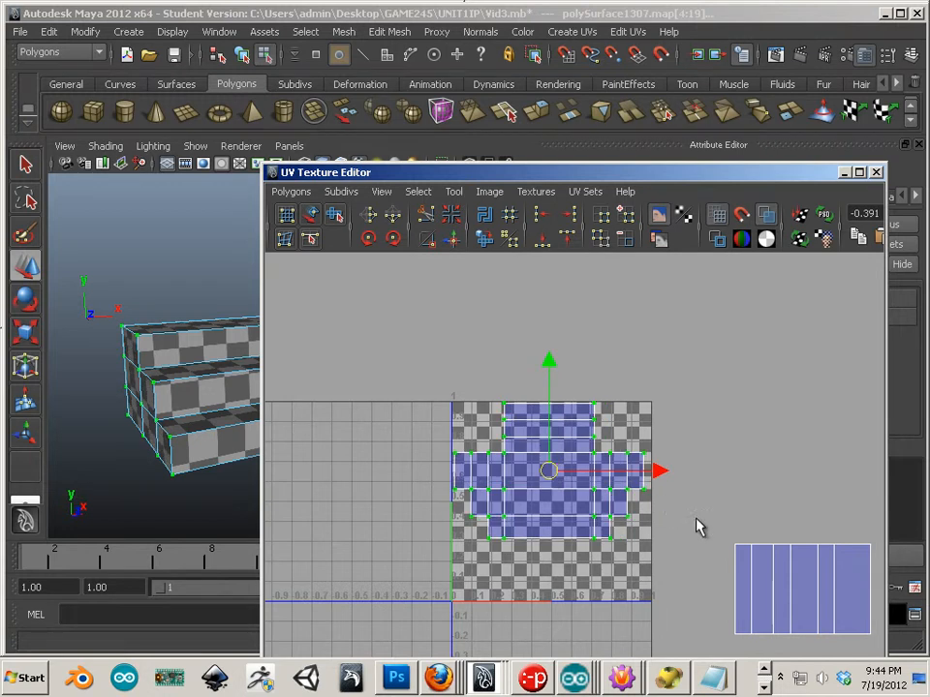
pyautogui.moveTo(726, 536); pyautogui.dragTo(877, 642)
pyautogui.moveTo(812, 597); pyautogui.dragTo(583, 565)
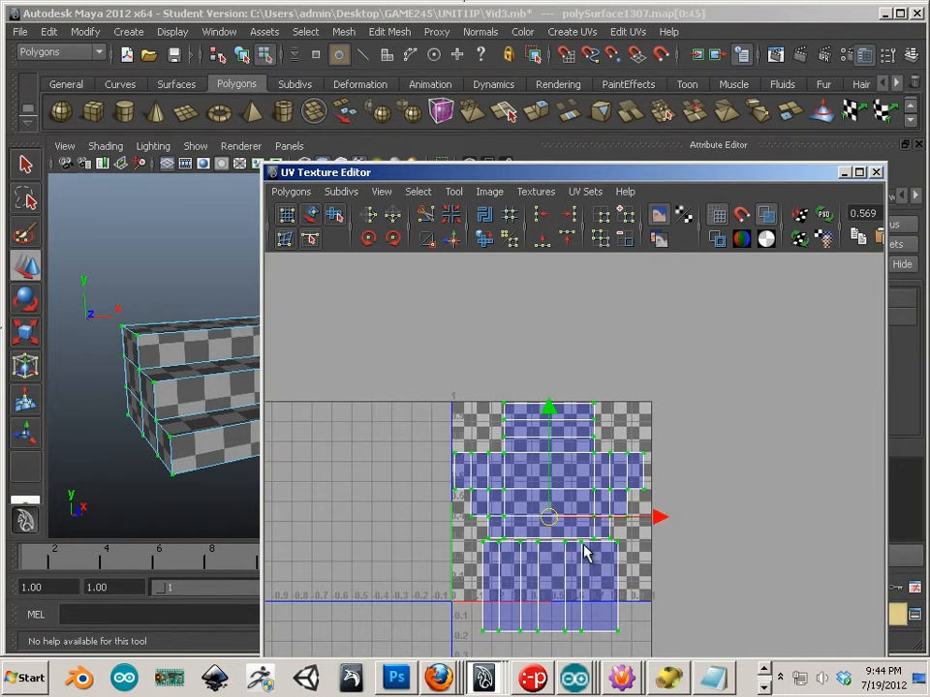
# - Scale all staircase UVs down uniformly and reposition them so both shells fit inside the 0-1 texture area
pyautogui.press('r')
pyautogui.moveTo(548, 520); pyautogui.dragTo(556, 545)
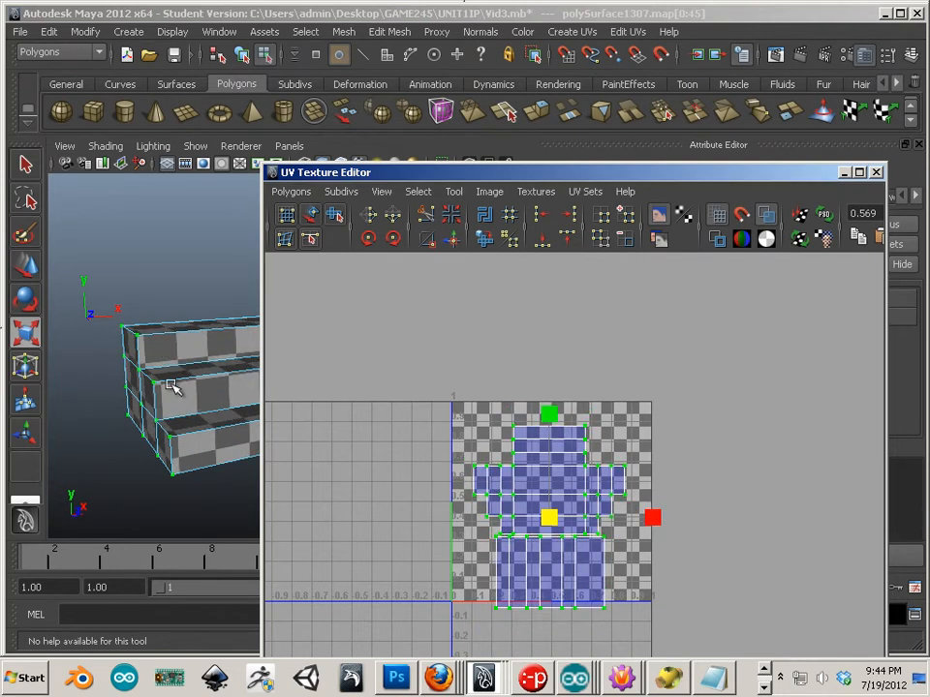
pyautogui.press('w')
pyautogui.moveTo(536, 527); pyautogui.dragTo(554, 516)
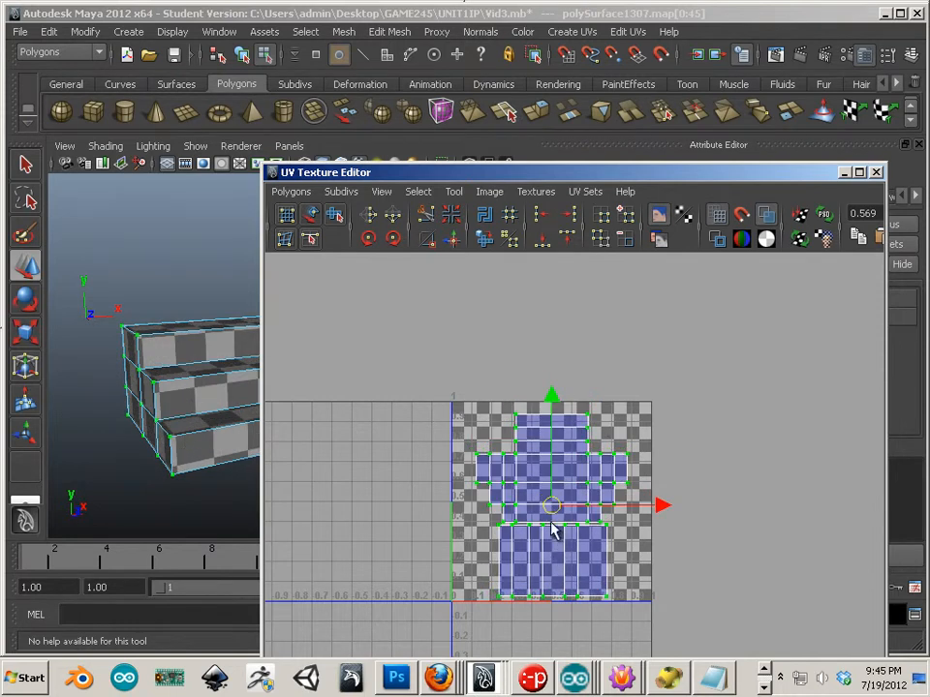
# - Try scaling the tread and riser shell down on its own, and undo it
pyautogui.moveTo(440, 531); pyautogui.dragTo(486, 573)
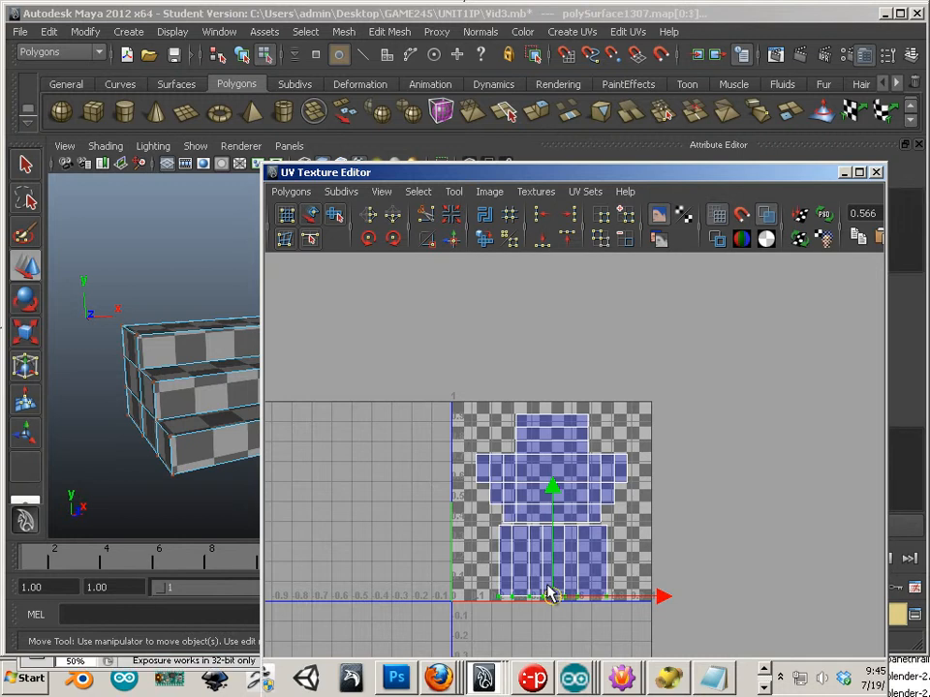
pyautogui.keyDown('ctrl'); pyautogui.moveTo(542, 584); pyautogui.dragTo(616, 561, button='right'); pyautogui.keyUp('ctrl')
pyautogui.press('r')
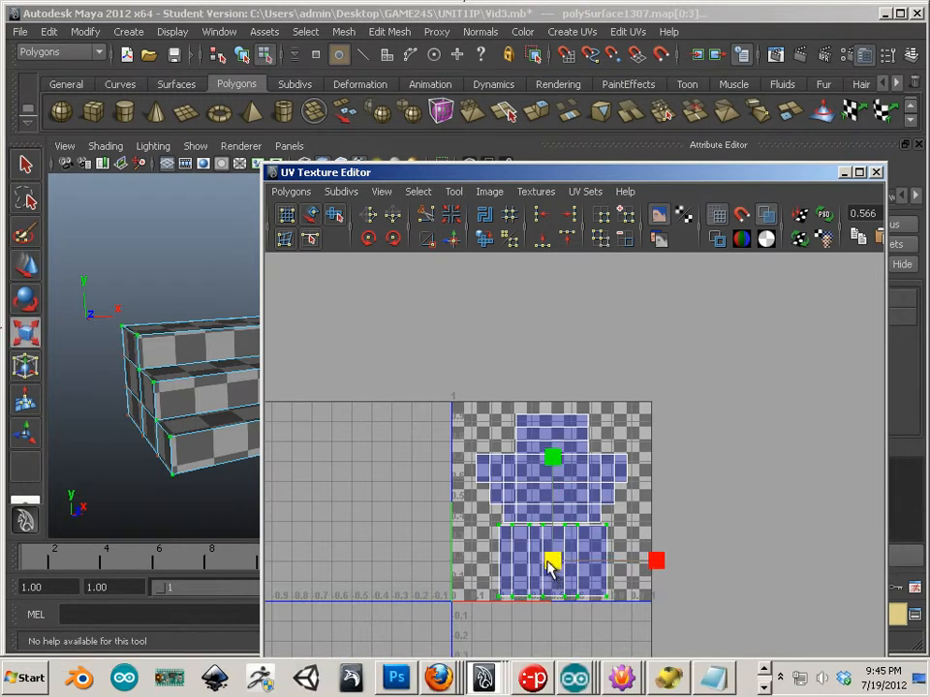
pyautogui.moveTo(552, 569); pyautogui.dragTo(504, 581)
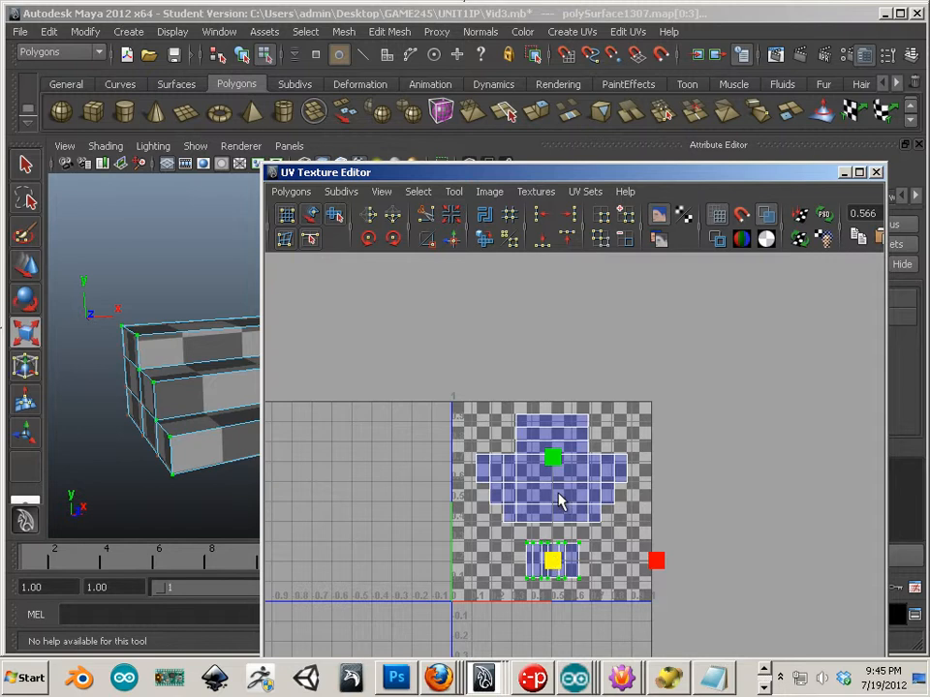
pyautogui.hotkey('ctrl', 'z')
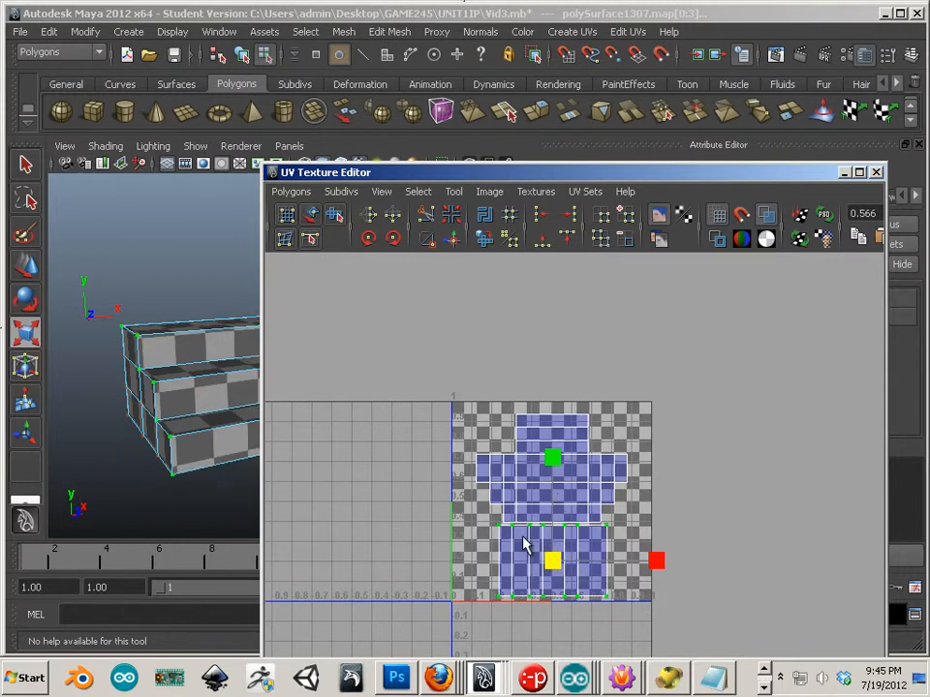
# - Return the staircase to object mode and move it away from the unmapped green parts, beside the checkered pieces
pyautogui.moveTo(352, 172); pyautogui.dragTo(574, 237)
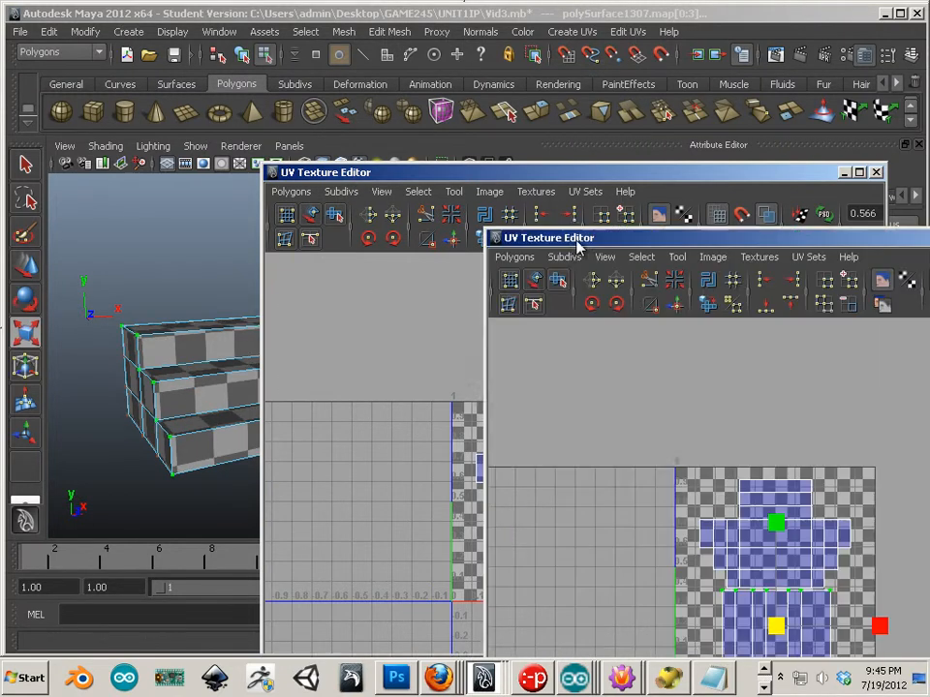
pyautogui.keyDown('alt'); pyautogui.moveTo(394, 357); pyautogui.dragTo(248, 337, button='right'); pyautogui.keyUp('alt')
pyautogui.keyDown('alt'); pyautogui.moveTo(302, 389); pyautogui.dragTo(256, 417); pyautogui.keyUp('alt')
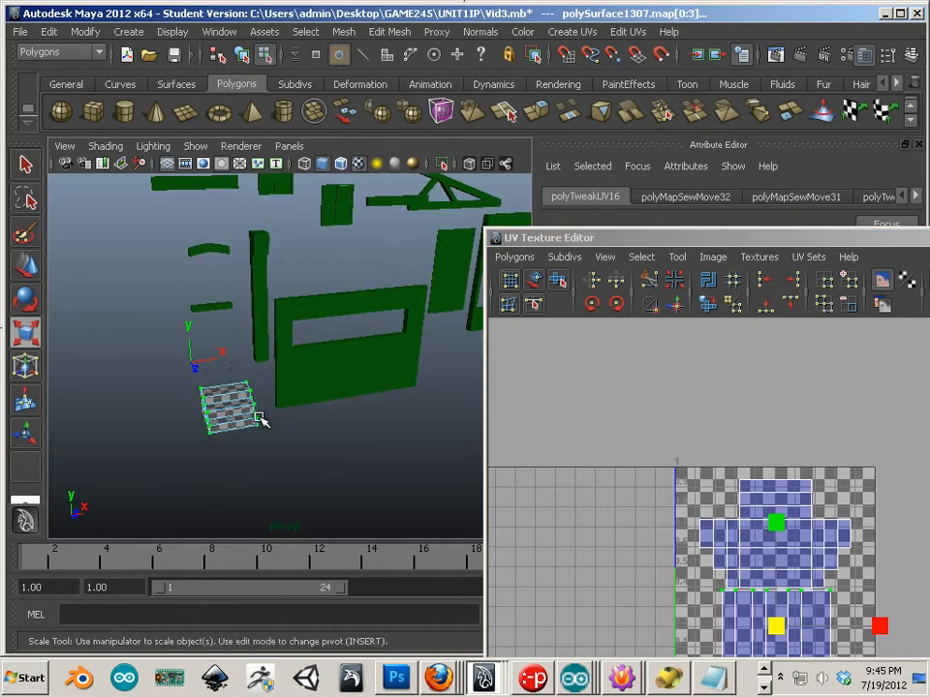
pyautogui.moveTo(236, 419); pyautogui.dragTo(308, 343, button='right')
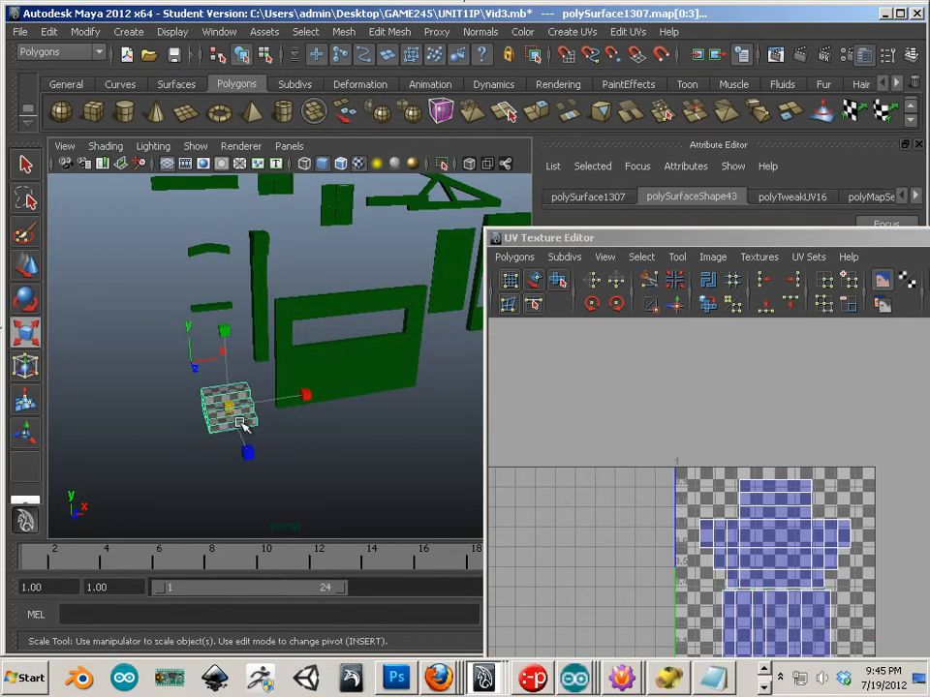
pyautogui.press('w')
pyautogui.moveTo(264, 384); pyautogui.dragTo(149, 415)
pyautogui.keyDown('alt'); pyautogui.moveTo(149, 415); pyautogui.dragTo(279, 372, button='middle'); pyautogui.keyUp('alt')
pyautogui.moveTo(279, 371)
pyautogui.keyDown('alt'); pyautogui.mouseDown()
pyautogui.moveTo(324, 377)
pyautogui.moveTo(289, 385)
pyautogui.mouseUp(); pyautogui.keyUp('alt')
pyautogui.keyDown('alt'); pyautogui.moveTo(342, 423); pyautogui.dragTo(270, 467, button='middle'); pyautogui.keyUp('alt')
pyautogui.keyDown('alt'); pyautogui.moveTo(266, 468); pyautogui.dragTo(230, 452); pyautogui.keyUp('alt')
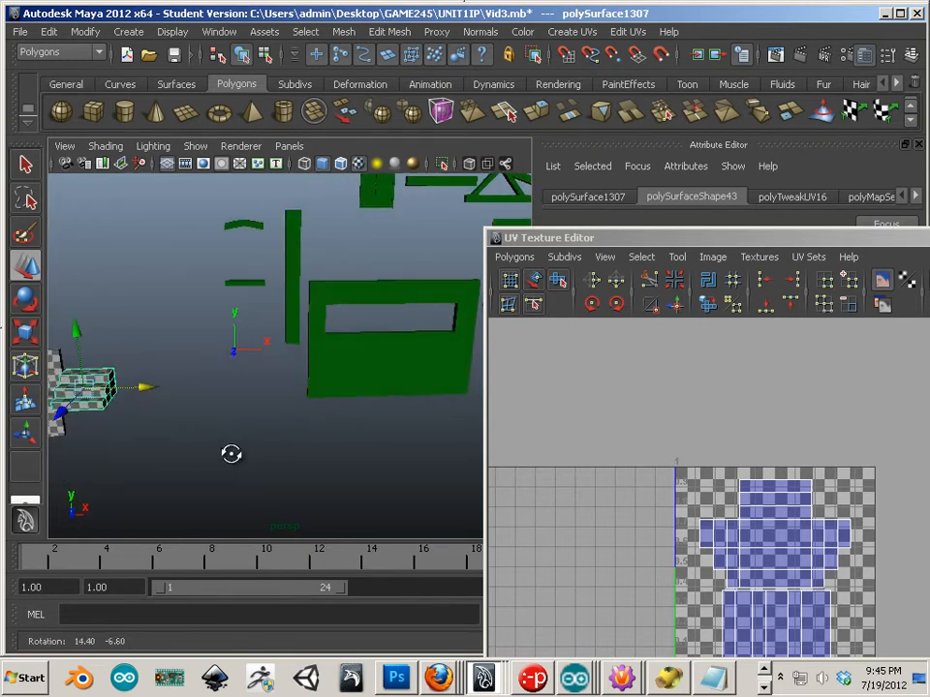
# - Apply Automatic Mapping to the wall panel with the rectangular window opening
pyautogui.keyDown('alt'); pyautogui.moveTo(274, 424); pyautogui.dragTo(223, 470, button='middle'); pyautogui.keyUp('alt')
pyautogui.keyDown('alt'); pyautogui.moveTo(222, 470); pyautogui.dragTo(251, 446, button='right'); pyautogui.keyUp('alt')
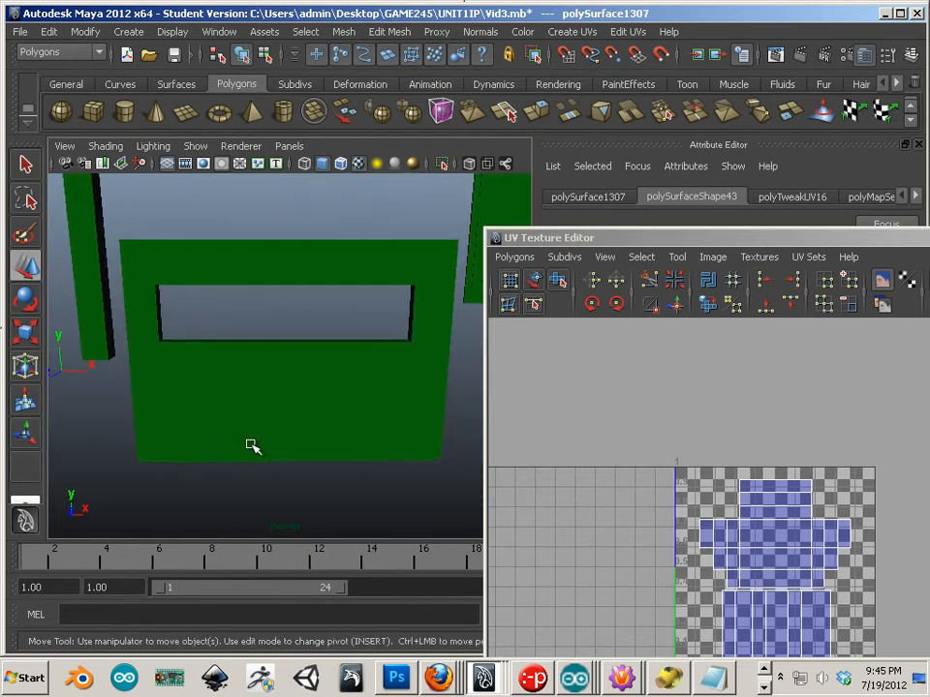
pyautogui.click(380, 455)
pyautogui.keyDown('alt'); pyautogui.moveTo(353, 413); pyautogui.dragTo(224, 398, button='right'); pyautogui.keyUp('alt')
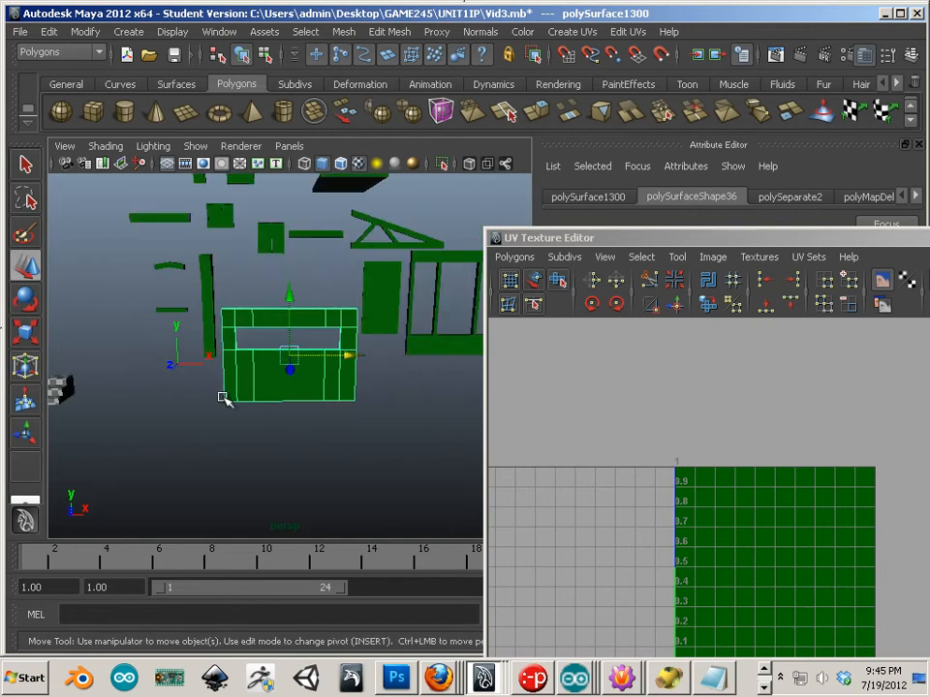
pyautogui.keyDown('alt'); pyautogui.moveTo(223, 398); pyautogui.dragTo(355, 442); pyautogui.keyUp('alt')
pyautogui.keyDown('alt'); pyautogui.moveTo(254, 428); pyautogui.dragTo(134, 407, button='middle'); pyautogui.keyUp('alt')
pyautogui.keyDown('alt'); pyautogui.moveTo(158, 409); pyautogui.dragTo(272, 430, button='right'); pyautogui.keyUp('alt')
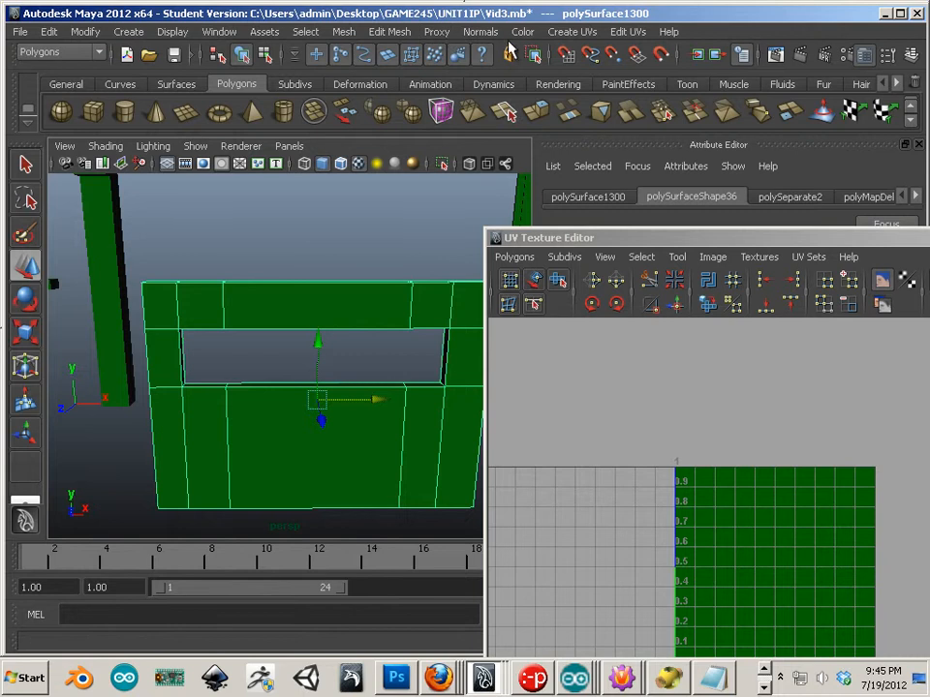
pyautogui.click(566, 32)
pyautogui.click(600, 119)
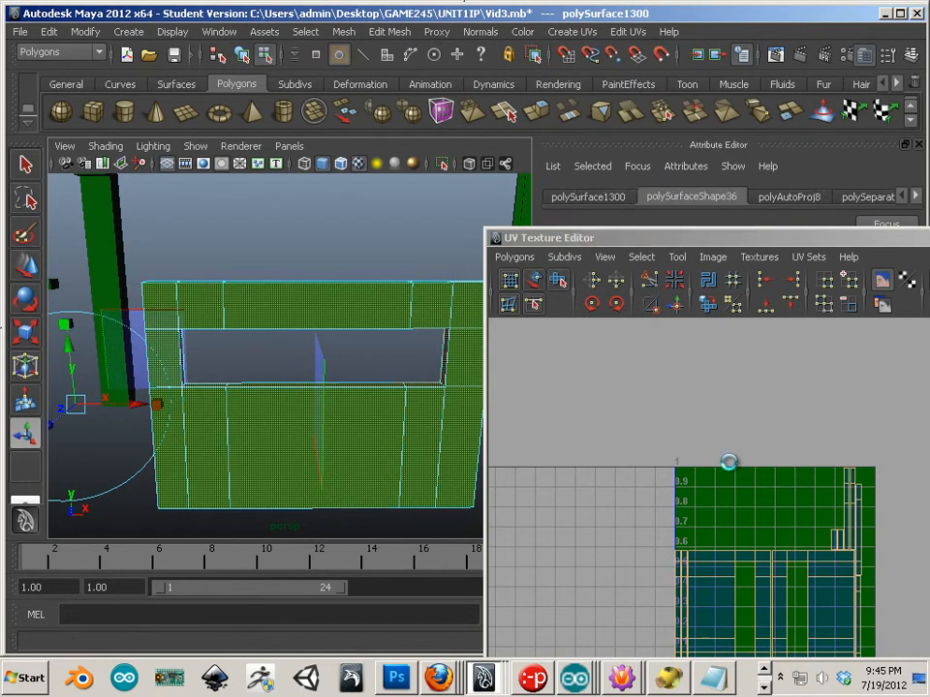
# - Rotate the wall's first large panel shell counterclockwise and the second clockwise so both lie horizontally
pyautogui.keyDown('alt'); pyautogui.moveTo(645, 367); pyautogui.dragTo(641, 326, button='middle'); pyautogui.keyUp('alt')
pyautogui.keyDown('alt'); pyautogui.moveTo(641, 326); pyautogui.dragTo(740, 453, button='right'); pyautogui.keyUp('alt')
pyautogui.keyDown('alt'); pyautogui.moveTo(631, 407); pyautogui.dragTo(695, 465, button='middle'); pyautogui.keyUp('alt')
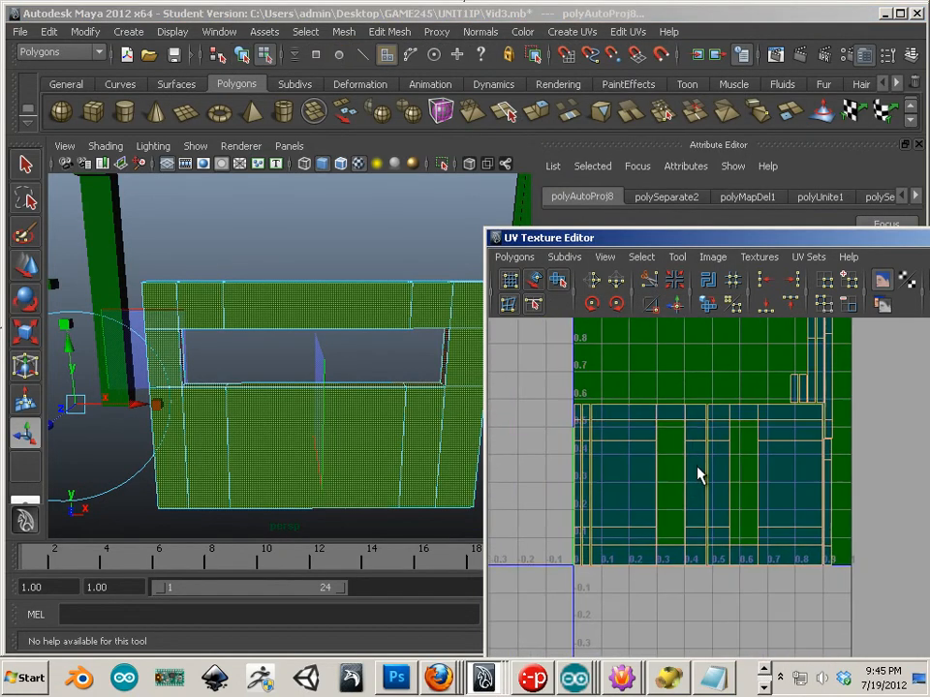
pyautogui.moveTo(674, 432); pyautogui.dragTo(720, 431, button='right')
pyautogui.moveTo(698, 393); pyautogui.dragTo(650, 445)
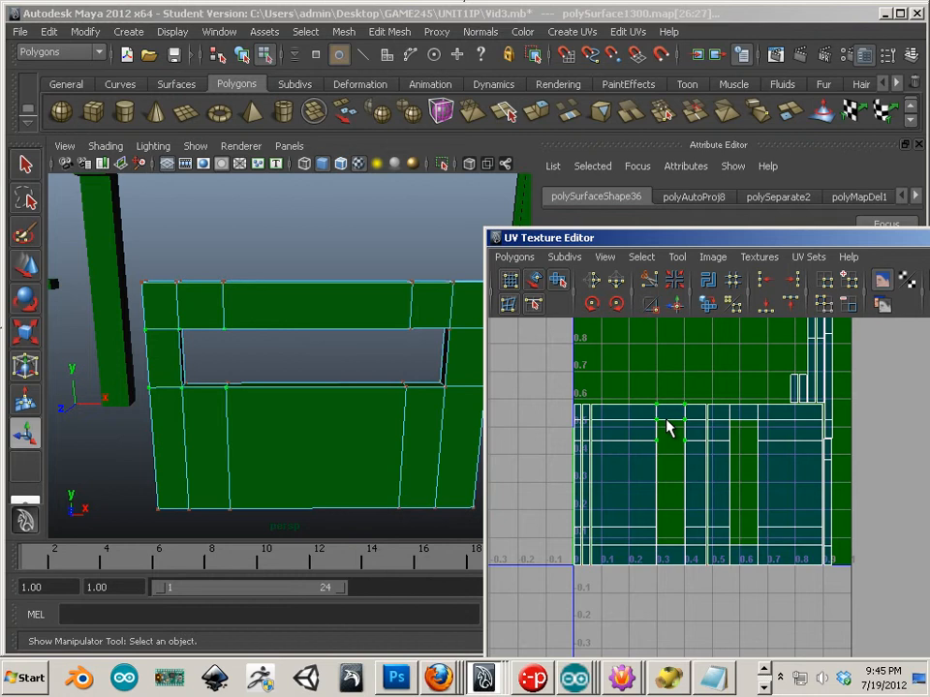
pyautogui.keyDown('ctrl'); pyautogui.moveTo(667, 420); pyautogui.dragTo(695, 413, button='right'); pyautogui.keyUp('ctrl')
pyautogui.click(592, 304)
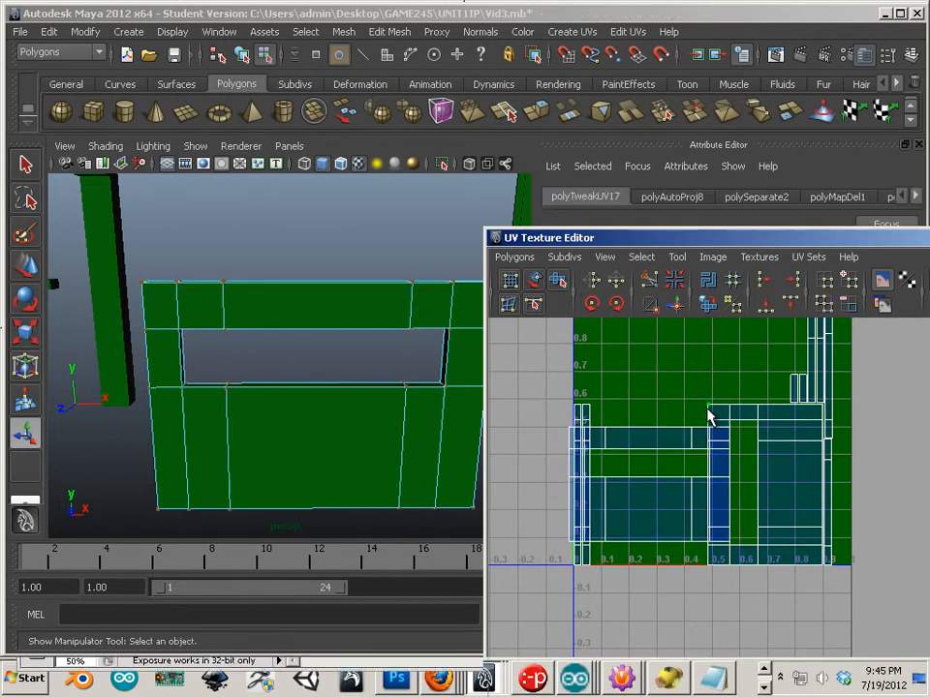
pyautogui.keyDown('ctrl'); pyautogui.moveTo(707, 408); pyautogui.dragTo(718, 410, button='right'); pyautogui.keyUp('ctrl')
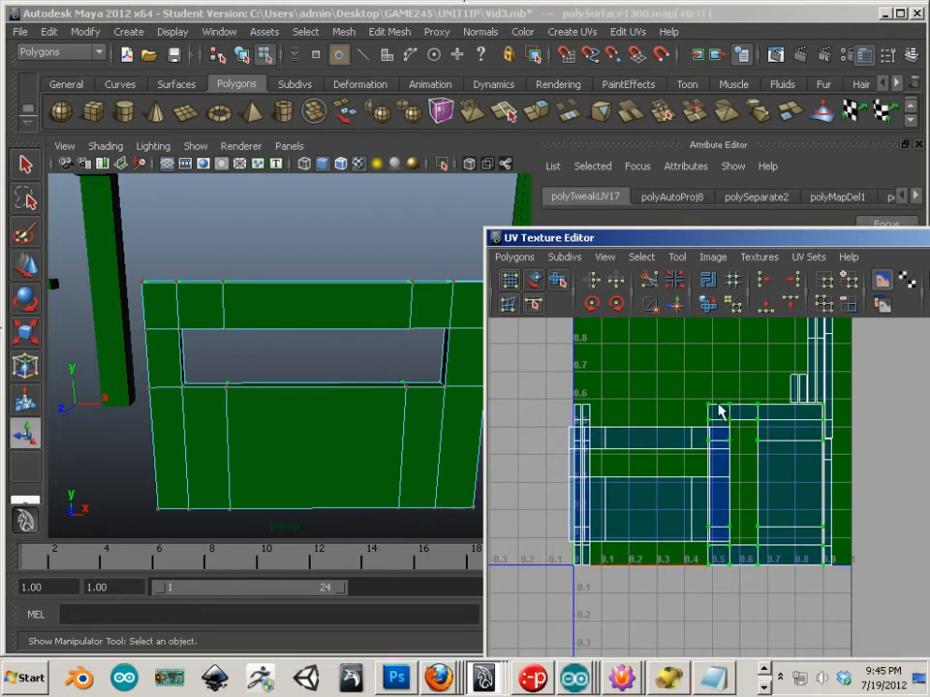
pyautogui.click(617, 304)
pyautogui.click(617, 305)
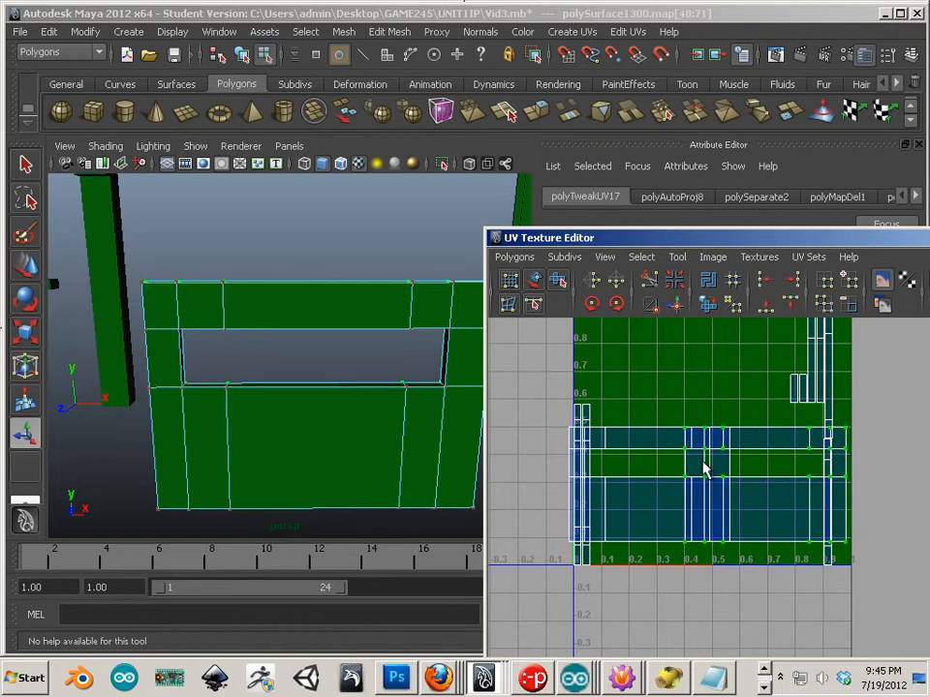
# - Move one large panel shell below the 0-1 texture area and shift the other clear of the narrow strips
pyautogui.press('w')
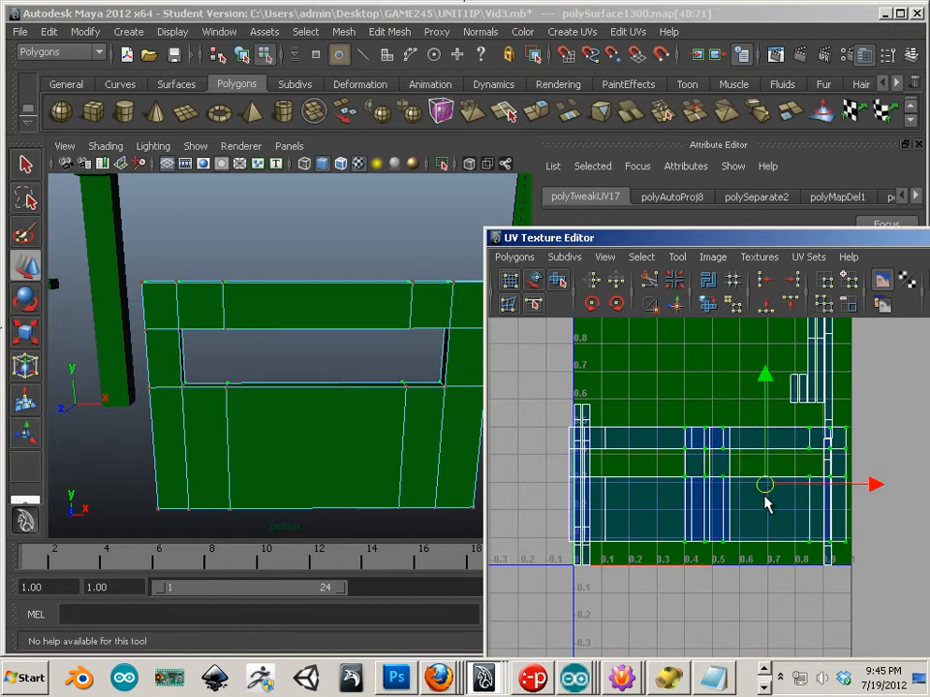
pyautogui.moveTo(765, 503); pyautogui.dragTo(685, 635)
pyautogui.click(712, 542)
pyautogui.keyDown('ctrl'); pyautogui.moveTo(707, 534); pyautogui.dragTo(760, 514, button='right'); pyautogui.keyUp('ctrl')
pyautogui.moveTo(655, 490); pyautogui.dragTo(717, 496)
pyautogui.keyDown('alt'); pyautogui.moveTo(730, 546); pyautogui.dragTo(679, 478, button='middle'); pyautogui.keyUp('alt')
# - Identify the front panel shell by its faces and attach the matching strip to its top edge with Move and Sew
pyautogui.moveTo(679, 474); pyautogui.dragTo(685, 521, button='right')
pyautogui.click(678, 604)
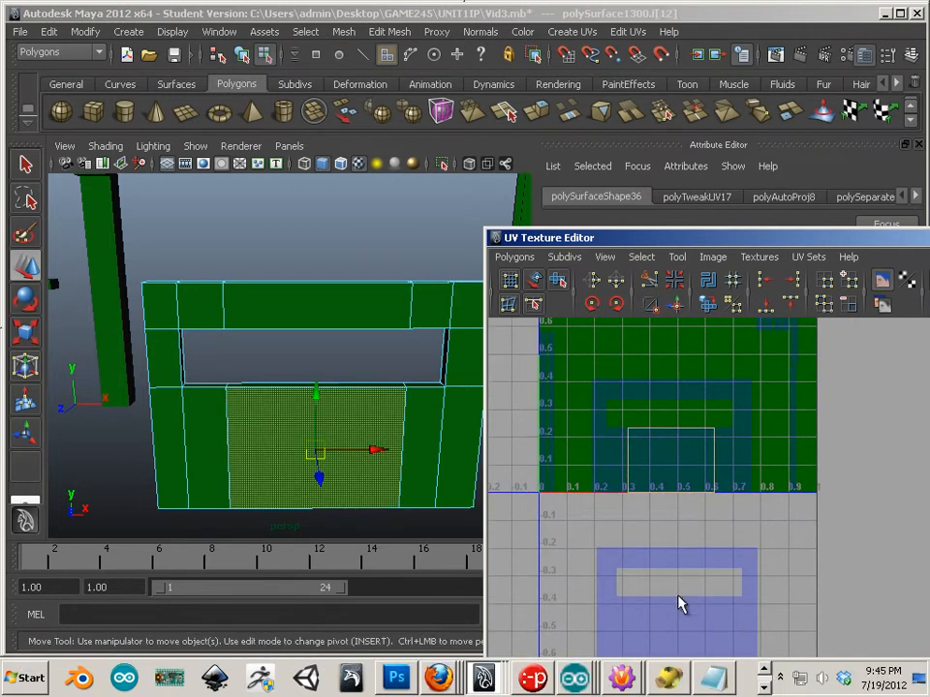
pyautogui.click(699, 415)
pyautogui.moveTo(690, 392); pyautogui.dragTo(693, 351, button='right')
pyautogui.click(746, 386)
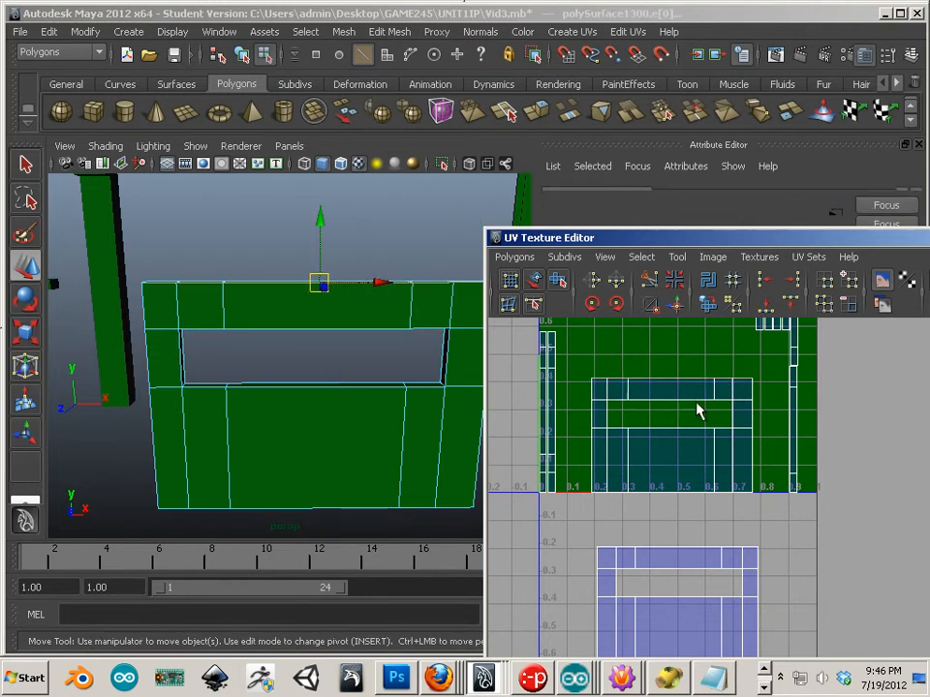
pyautogui.click(676, 304)
# - Attach the matching narrow strips to the left and bottom edges of the front panel shell with Move and Sew
pyautogui.click(593, 419)
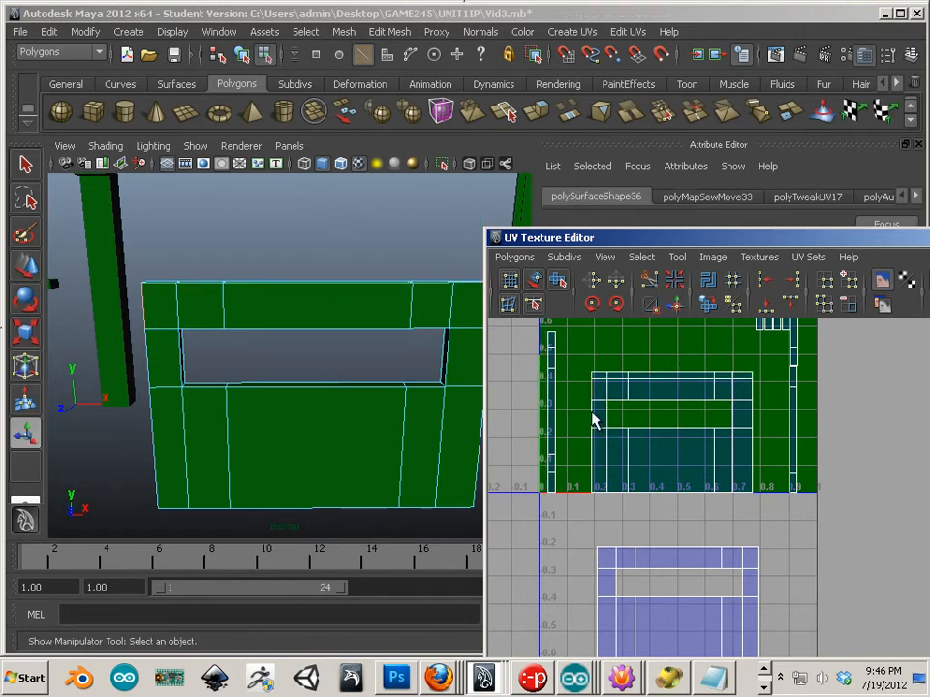
pyautogui.keyDown('alt'); pyautogui.moveTo(655, 434); pyautogui.dragTo(643, 415, button='middle'); pyautogui.keyUp('alt')
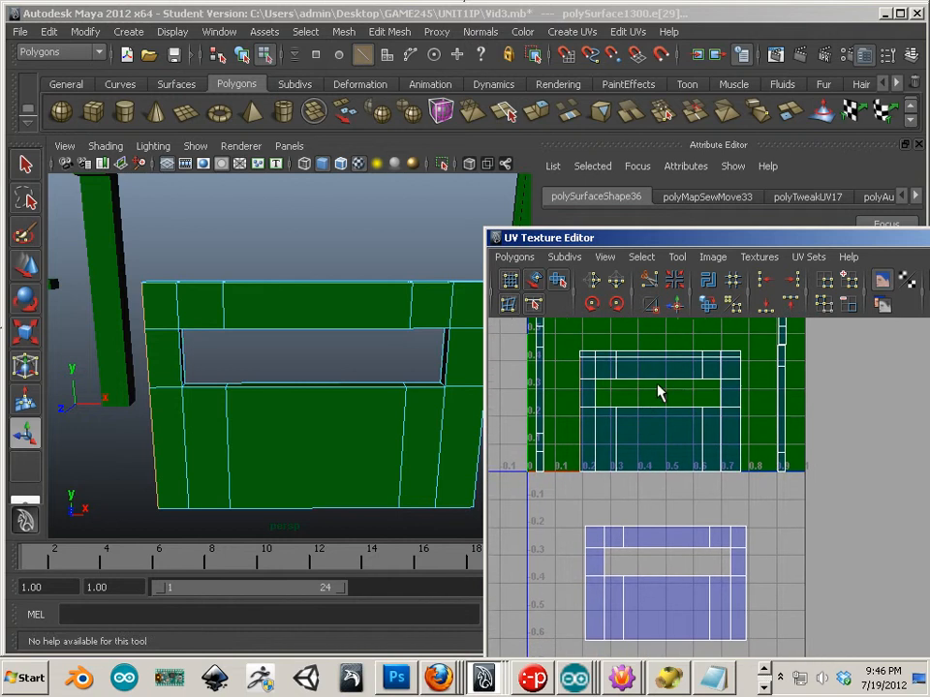
pyautogui.click(676, 304)
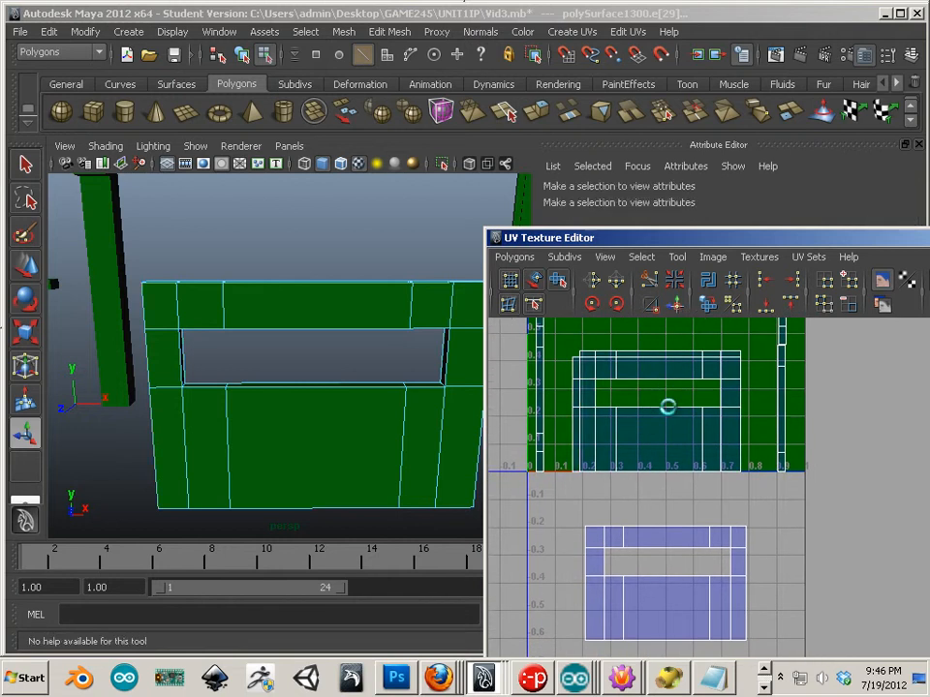
pyautogui.click(709, 467)
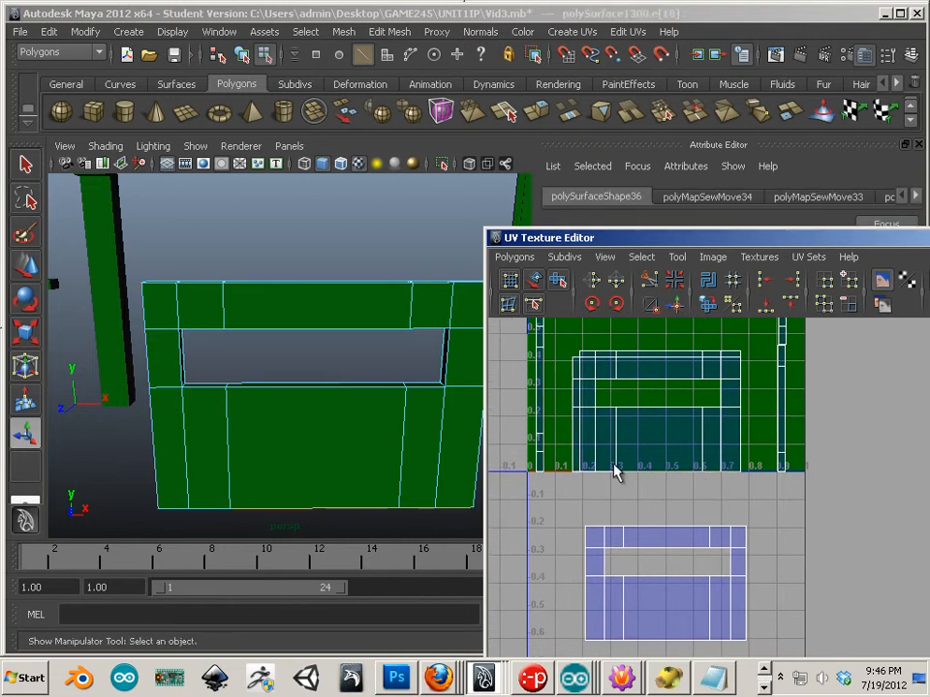
pyautogui.keyDown('alt'); pyautogui.moveTo(594, 476); pyautogui.dragTo(625, 473, button='middle'); pyautogui.keyUp('alt')
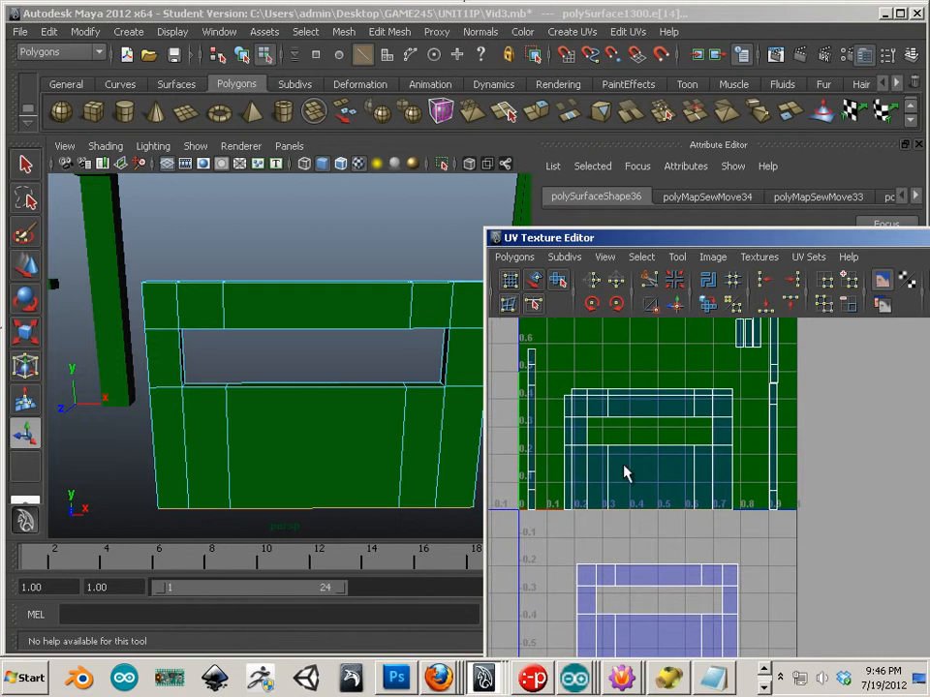
pyautogui.click(676, 304)
# - Attach the matching narrow strip to the right edge of the front panel shell with Move and Sew
pyautogui.click(676, 475)
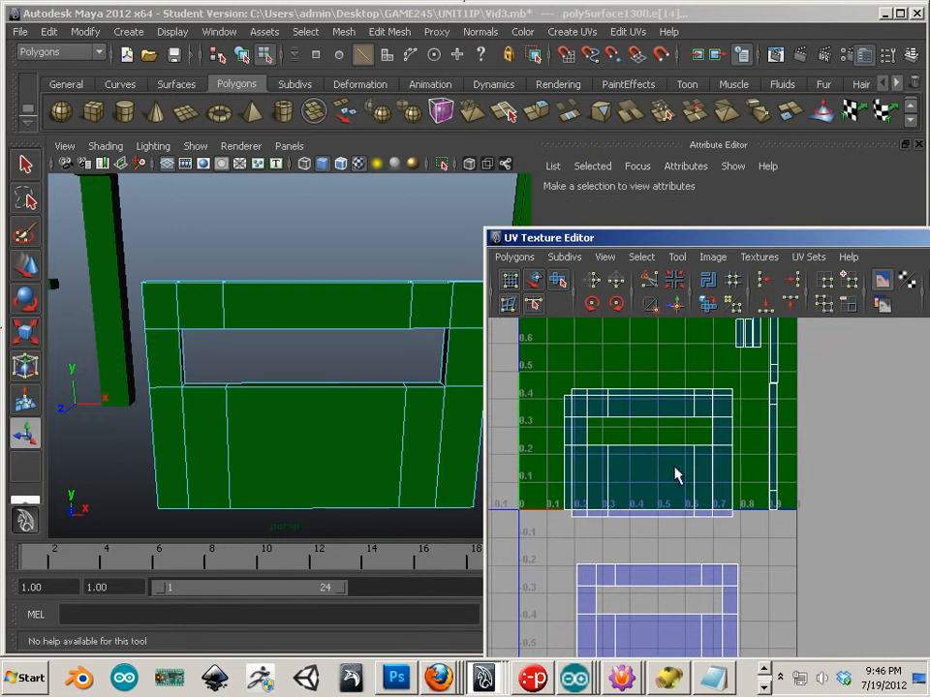
pyautogui.keyDown('alt'); pyautogui.moveTo(736, 426); pyautogui.dragTo(700, 455, button='middle'); pyautogui.keyUp('alt')
pyautogui.click(738, 410)
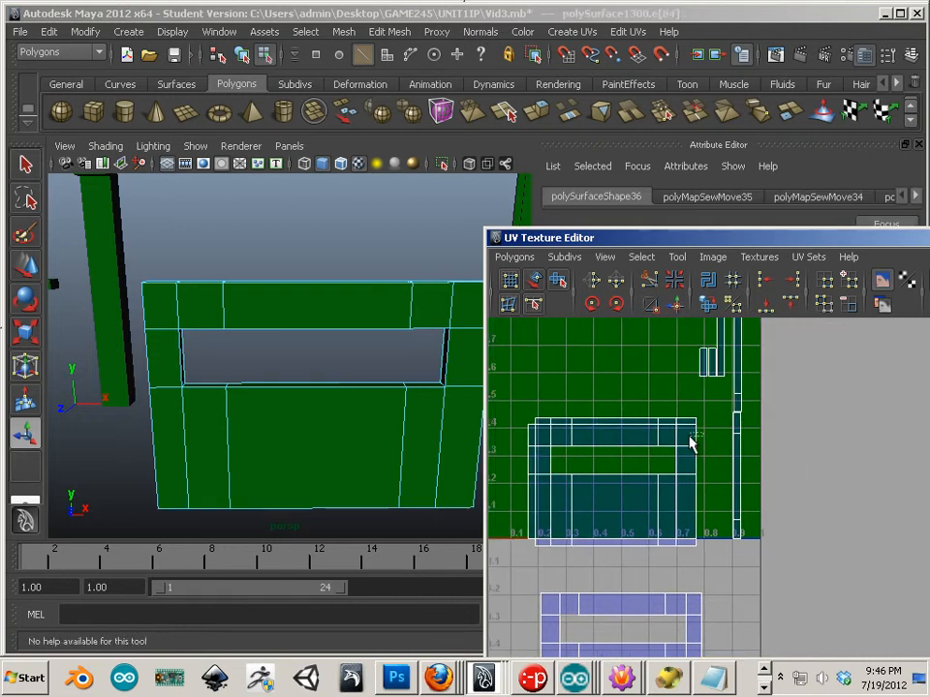
pyautogui.moveTo(698, 453); pyautogui.dragTo(682, 505)
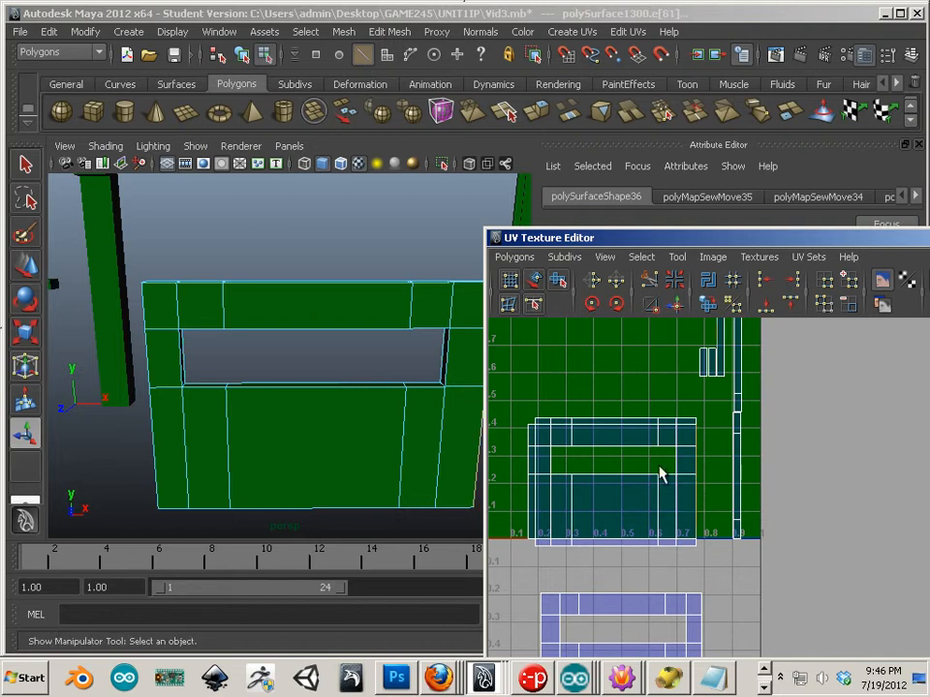
pyautogui.click(635, 463)
# - Attach the strips for the lower and upper edges of the window opening to the front panel shell with Move and Sew
pyautogui.keyDown('alt'); pyautogui.moveTo(636, 463); pyautogui.dragTo(688, 463, button='middle'); pyautogui.keyUp('alt')
pyautogui.click(698, 468)
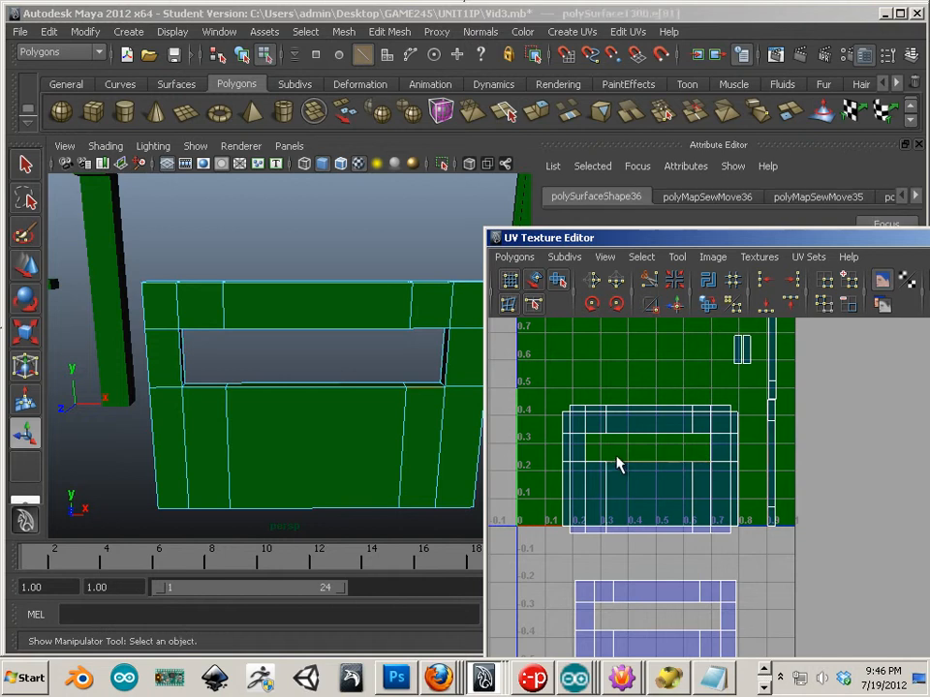
pyautogui.keyDown('alt'); pyautogui.moveTo(638, 494); pyautogui.dragTo(642, 508, button='middle'); pyautogui.keyUp('alt')
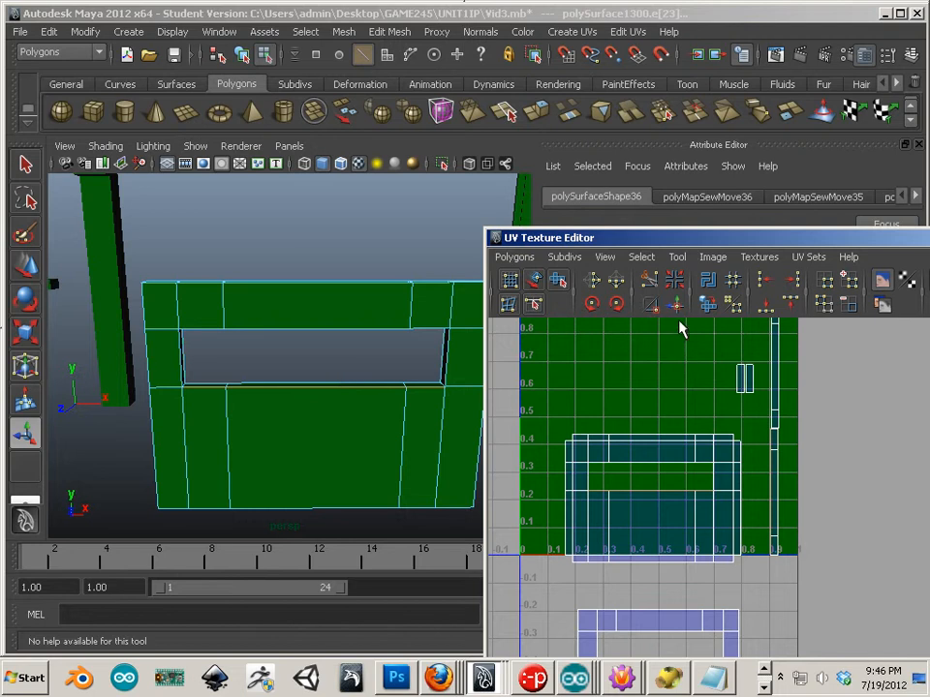
pyautogui.click(681, 310)
pyautogui.click(714, 465)
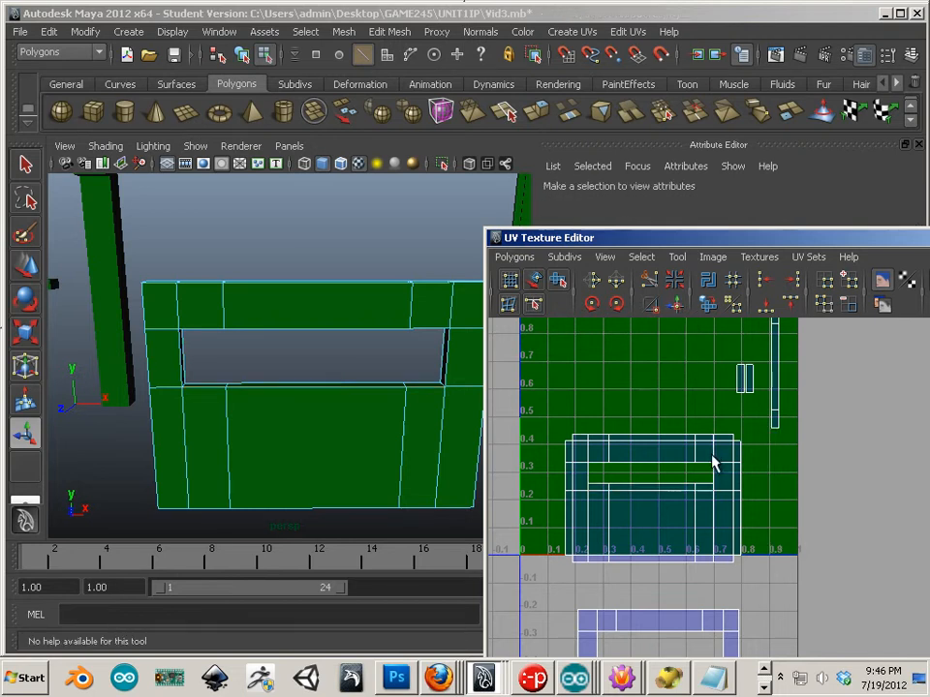
pyautogui.click(704, 474)
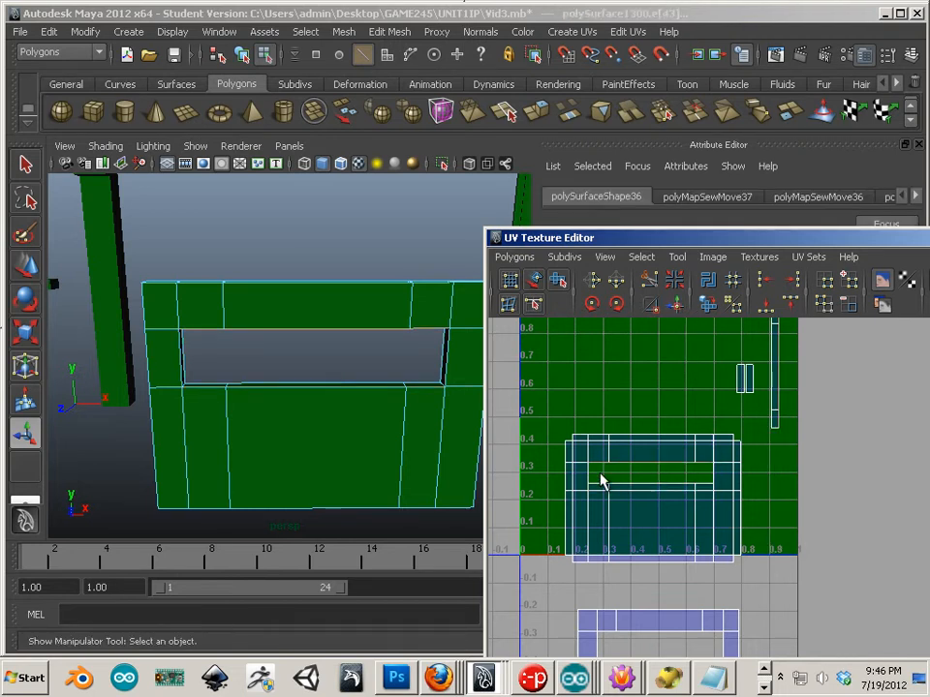
pyautogui.keyDown('alt'); pyautogui.moveTo(660, 481); pyautogui.dragTo(679, 465, button='middle'); pyautogui.keyUp('alt')
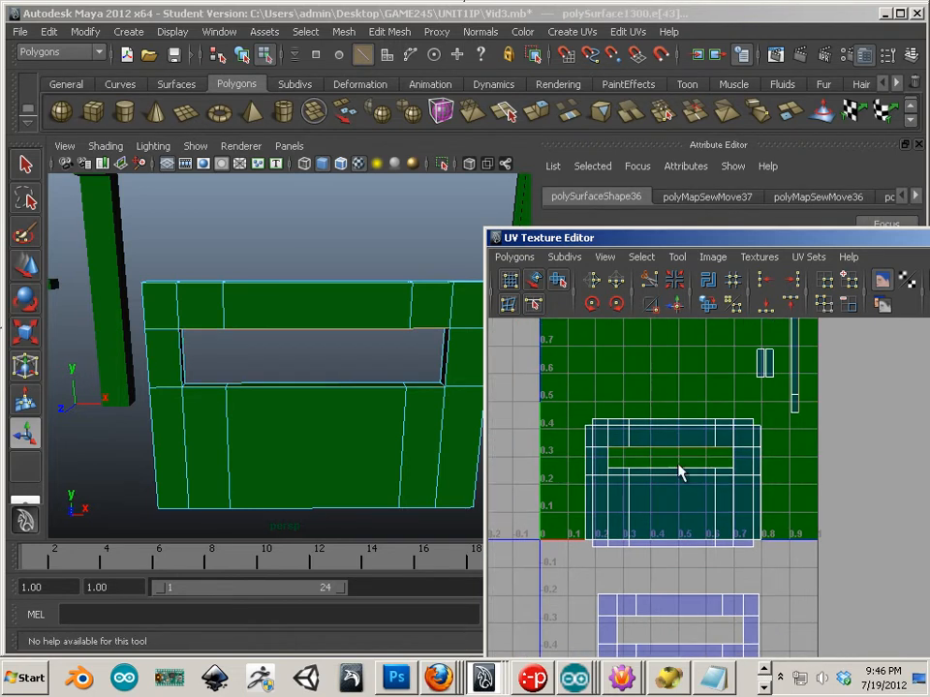
pyautogui.click(682, 312)
# - Attach the strips for the two side edges of the window opening to the lower panel shell with Move and Sew
pyautogui.keyDown('alt'); pyautogui.moveTo(685, 369); pyautogui.dragTo(718, 529, button='middle'); pyautogui.keyUp('alt')
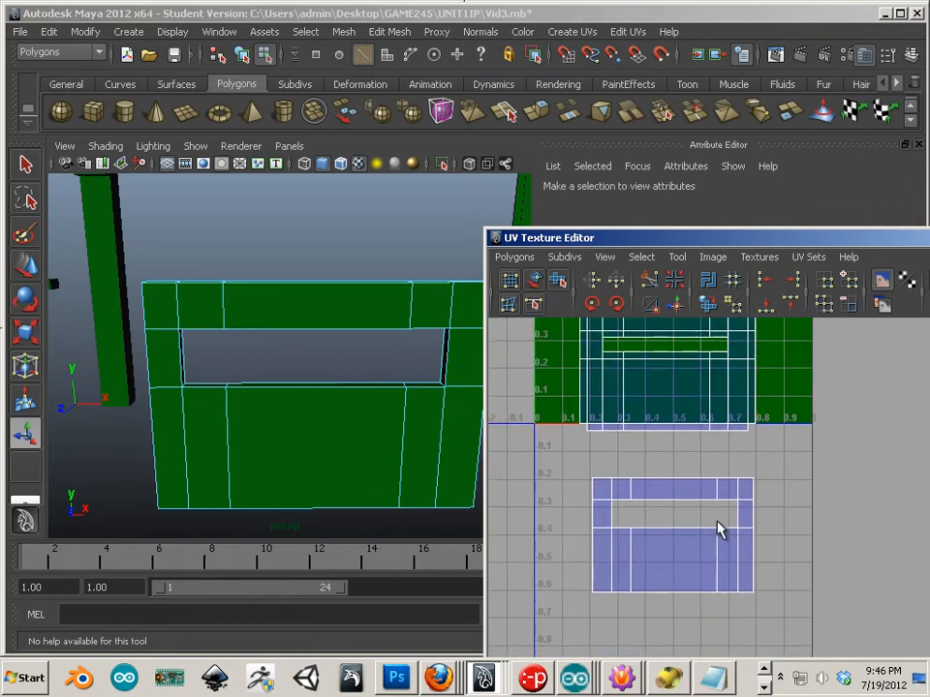
pyautogui.click(619, 519)
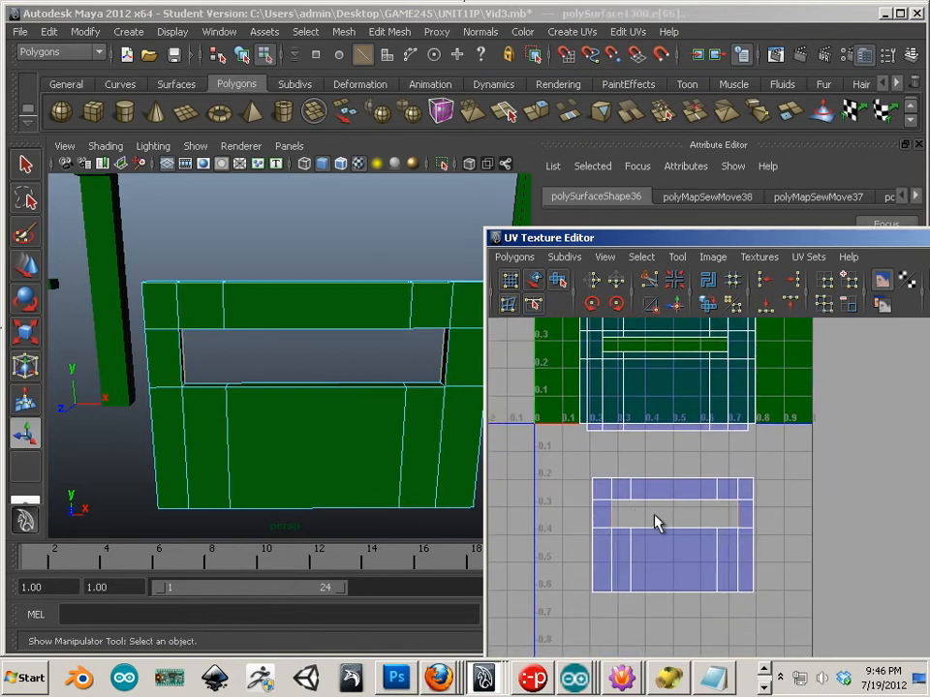
pyautogui.click(682, 313)
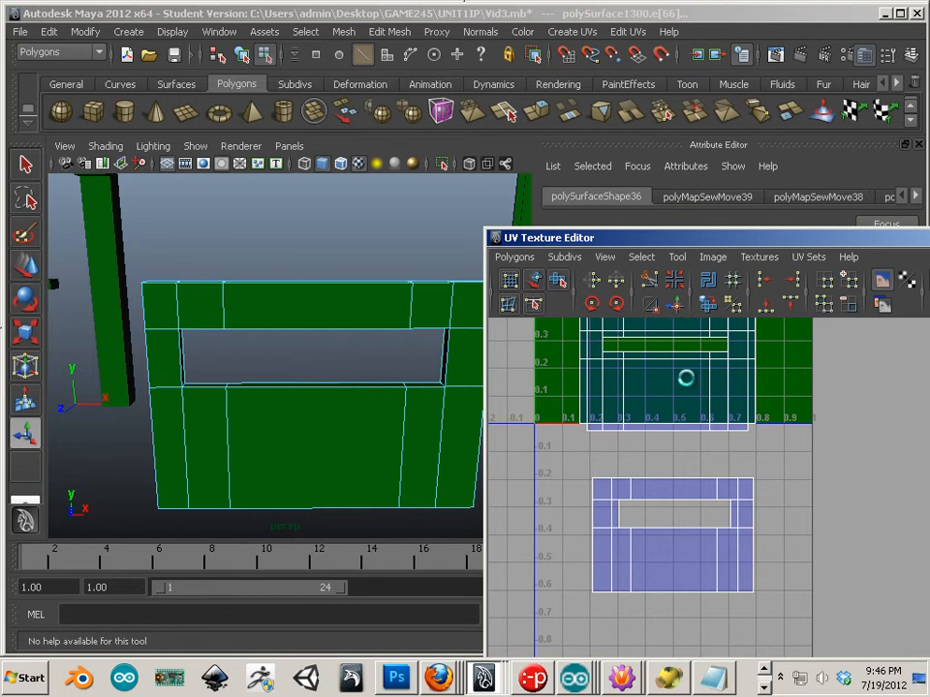
# - Assign the checker material to the windowed wall panel
pyautogui.keyDown('alt'); pyautogui.moveTo(685, 322); pyautogui.dragTo(692, 526, button='middle'); pyautogui.keyUp('alt')
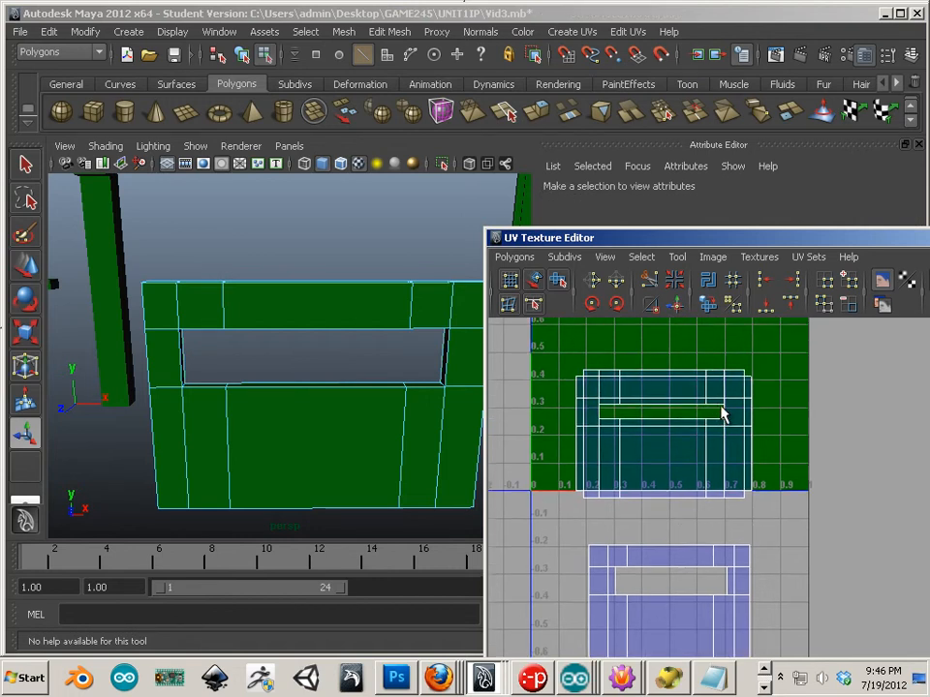
pyautogui.keyDown('alt'); pyautogui.moveTo(745, 575); pyautogui.dragTo(641, 538, button='right'); pyautogui.keyUp('alt')
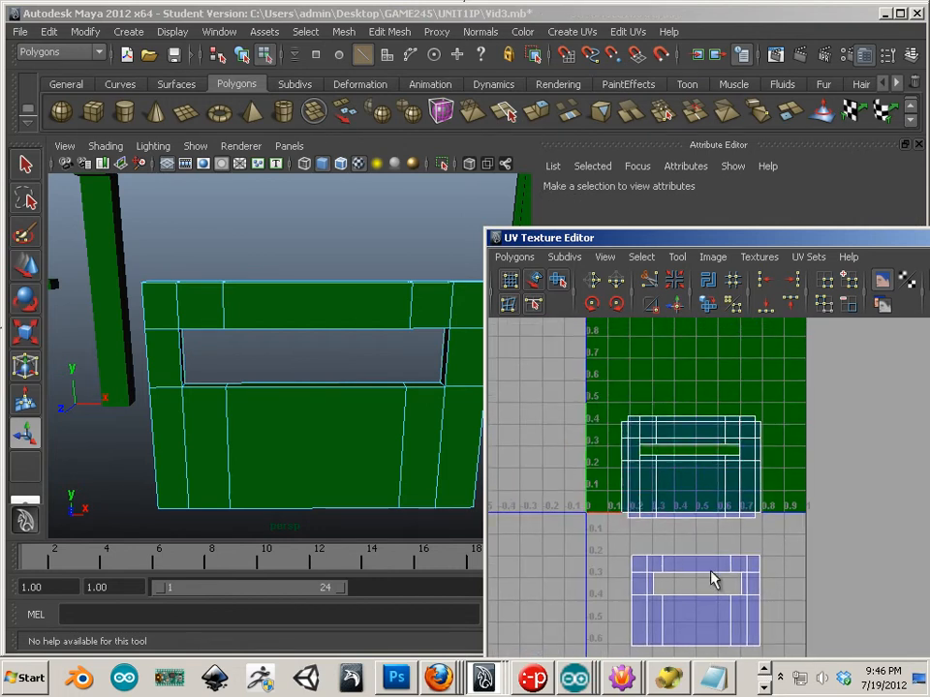
pyautogui.moveTo(928, 465); pyautogui.dragTo(252, 416, button='middle')
# - Move the lower shell's UVs up close beneath the upper shell, and move and scale both shells to fit the 0–1 UV space
pyautogui.moveTo(706, 490); pyautogui.dragTo(764, 513, button='right')
pyautogui.moveTo(620, 537); pyautogui.dragTo(750, 648)
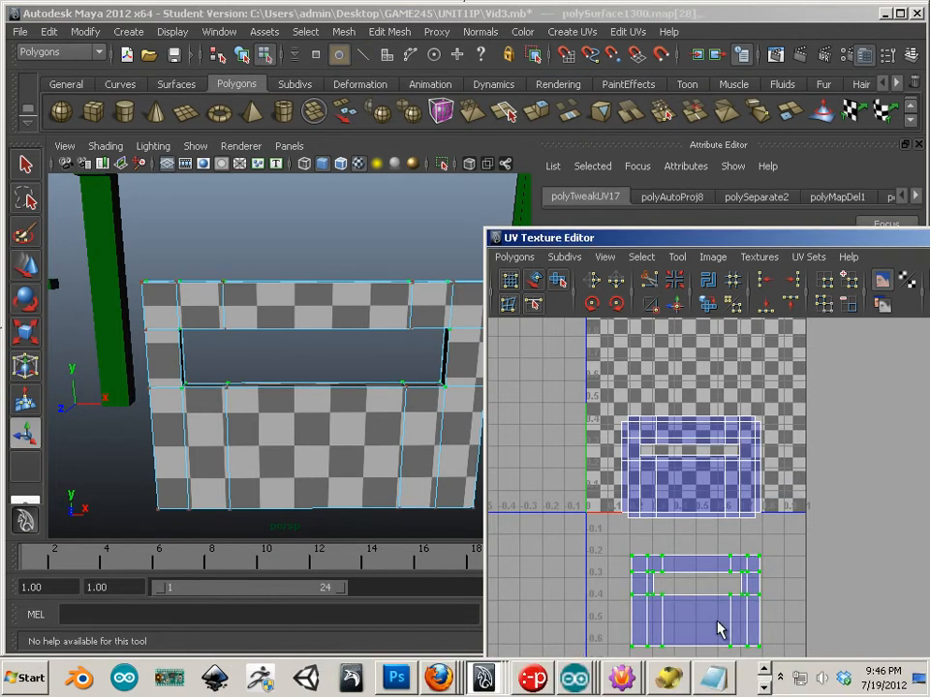
pyautogui.press('w')
pyautogui.moveTo(703, 608); pyautogui.dragTo(694, 556)
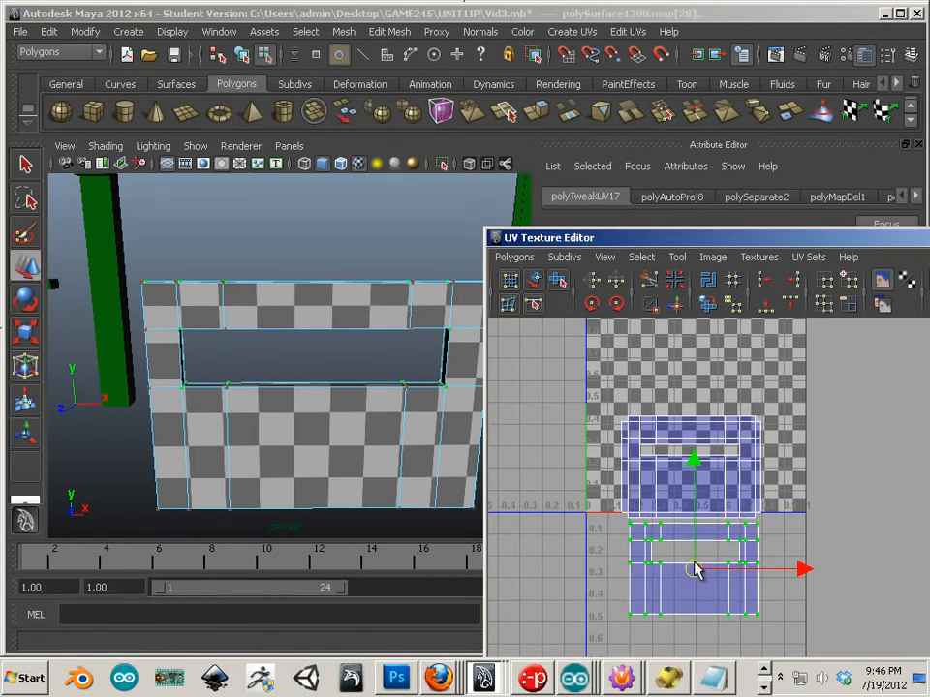
pyautogui.moveTo(774, 637); pyautogui.dragTo(779, 642)
pyautogui.keyDown('alt'); pyautogui.moveTo(747, 569); pyautogui.dragTo(710, 634, button='middle'); pyautogui.keyUp('alt')
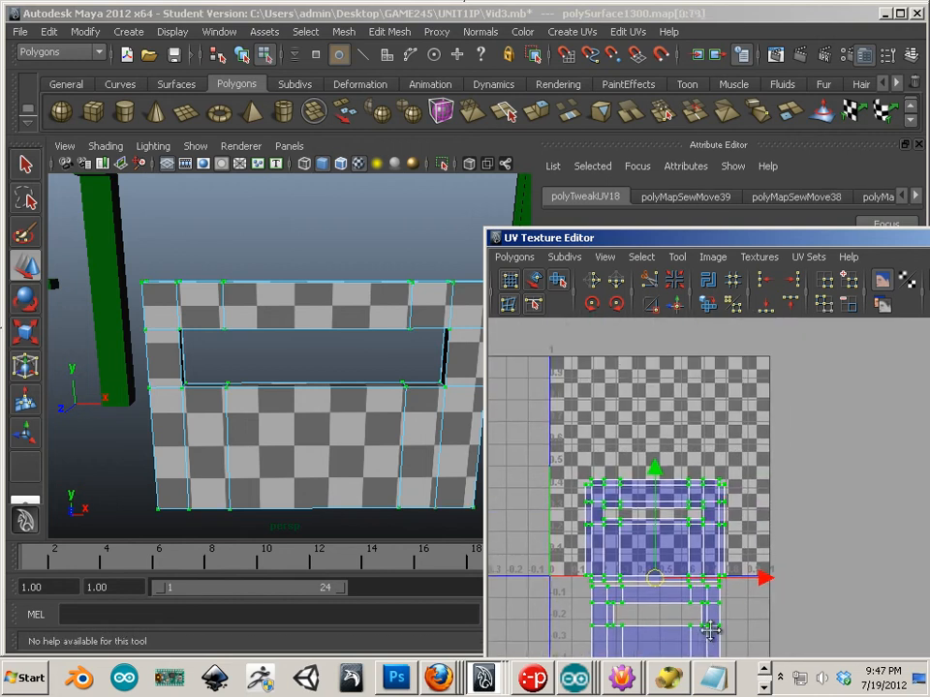
pyautogui.moveTo(656, 574); pyautogui.dragTo(668, 472)
pyautogui.press('r')
# - Move the mapped windowed wall panel along X over to the group of finished checkered parts
pyautogui.keyDown('alt'); pyautogui.moveTo(368, 462); pyautogui.dragTo(368, 343, button='right'); pyautogui.keyUp('alt')
pyautogui.press('w')
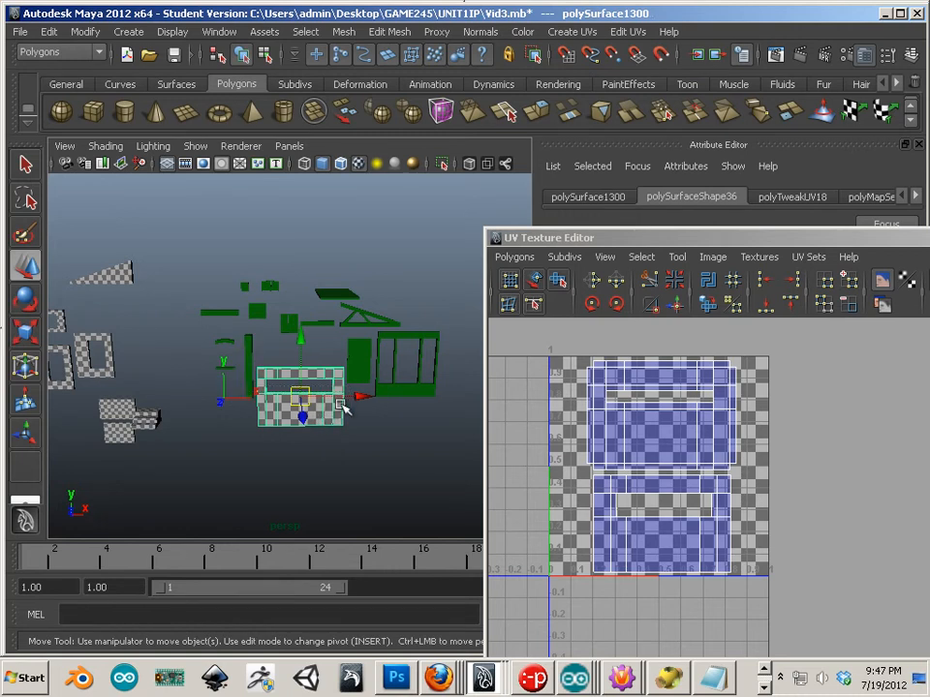
pyautogui.moveTo(320, 394); pyautogui.dragTo(77, 405)
pyautogui.keyDown('alt'); pyautogui.moveTo(116, 435); pyautogui.dragTo(243, 432, button='middle'); pyautogui.keyUp('alt')
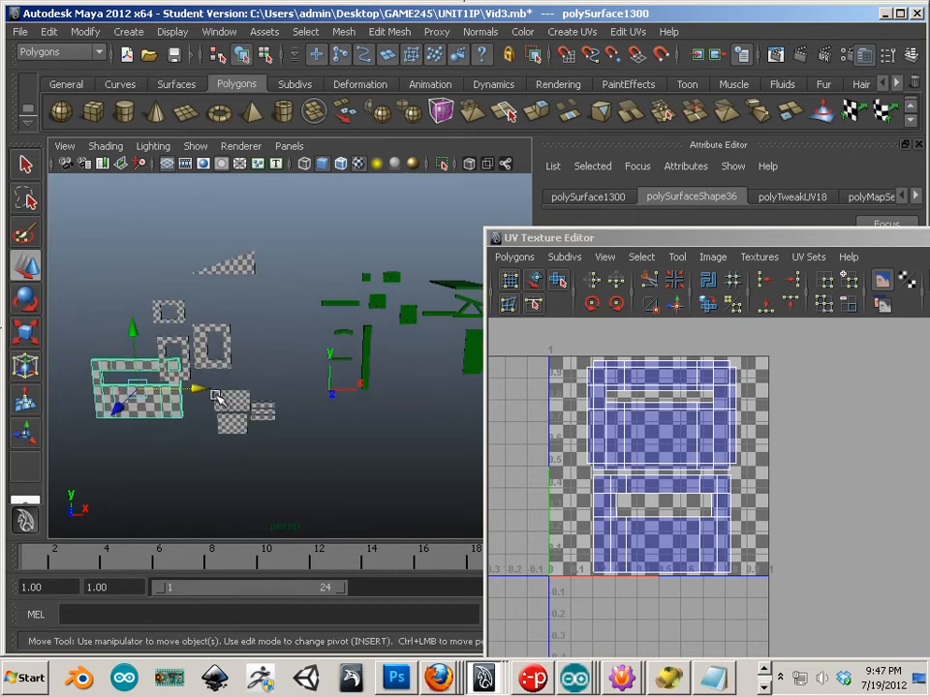
pyautogui.moveTo(199, 390); pyautogui.dragTo(157, 388)
# - Select the green wall frame with the three tall openings and move it along X away from the other unmapped parts
pyautogui.keyDown('alt'); pyautogui.moveTo(288, 438); pyautogui.dragTo(111, 440, button='middle'); pyautogui.keyUp('alt')
pyautogui.keyDown('alt'); pyautogui.moveTo(110, 440); pyautogui.dragTo(363, 471, button='right'); pyautogui.keyUp('alt')
pyautogui.click(259, 425)
pyautogui.keyDown('alt'); pyautogui.moveTo(255, 427); pyautogui.dragTo(245, 469, button='right'); pyautogui.keyUp('alt')
pyautogui.keyDown('alt'); pyautogui.moveTo(245, 468); pyautogui.dragTo(224, 461); pyautogui.keyUp('alt')
pyautogui.keyDown('alt'); pyautogui.moveTo(224, 461); pyautogui.dragTo(115, 432, button='right'); pyautogui.keyUp('alt')
pyautogui.moveTo(402, 393); pyautogui.dragTo(190, 394)
# - Select all the remaining unmapped parts and move them along X farther away from the three-opening wall frame
pyautogui.scroll(3, 240, 444)
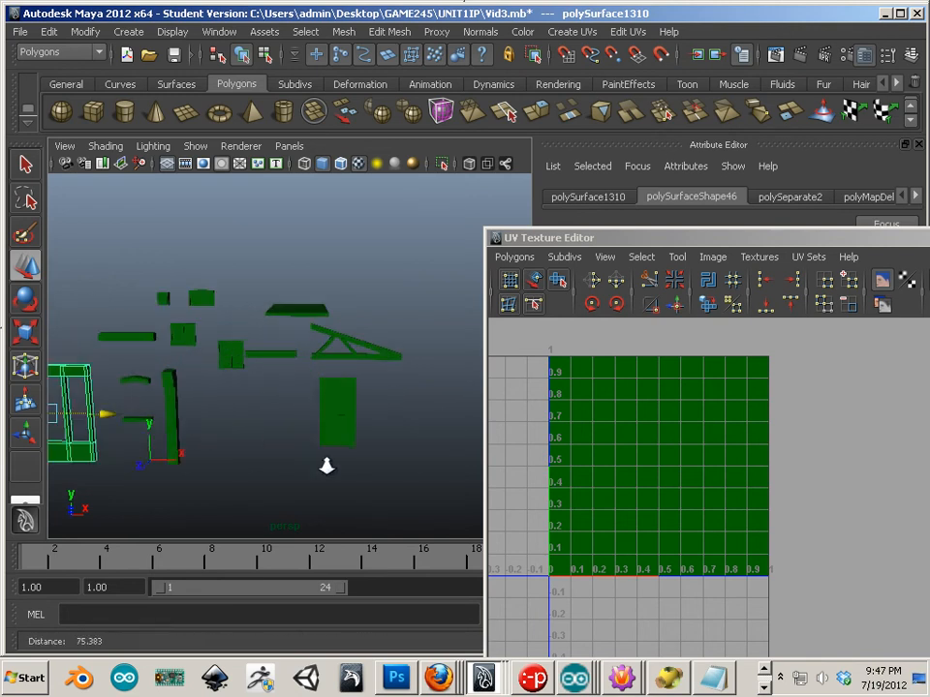
pyautogui.press('w')
pyautogui.moveTo(112, 289); pyautogui.dragTo(391, 523)
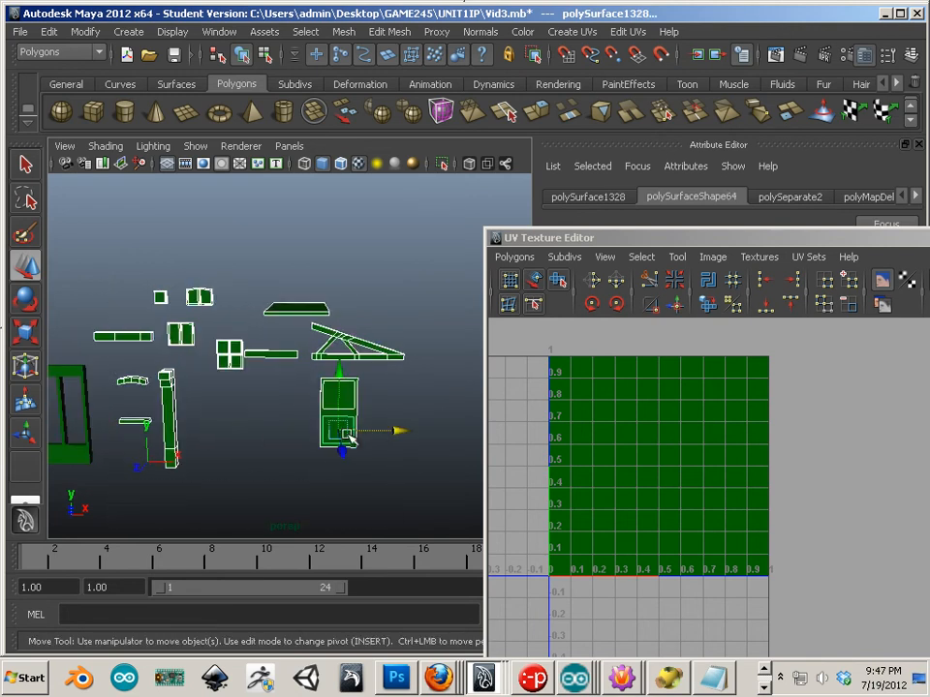
pyautogui.moveTo(394, 429); pyautogui.dragTo(478, 444)
pyautogui.keyDown('alt'); pyautogui.moveTo(235, 471); pyautogui.dragTo(334, 462, button='middle'); pyautogui.keyUp('alt')
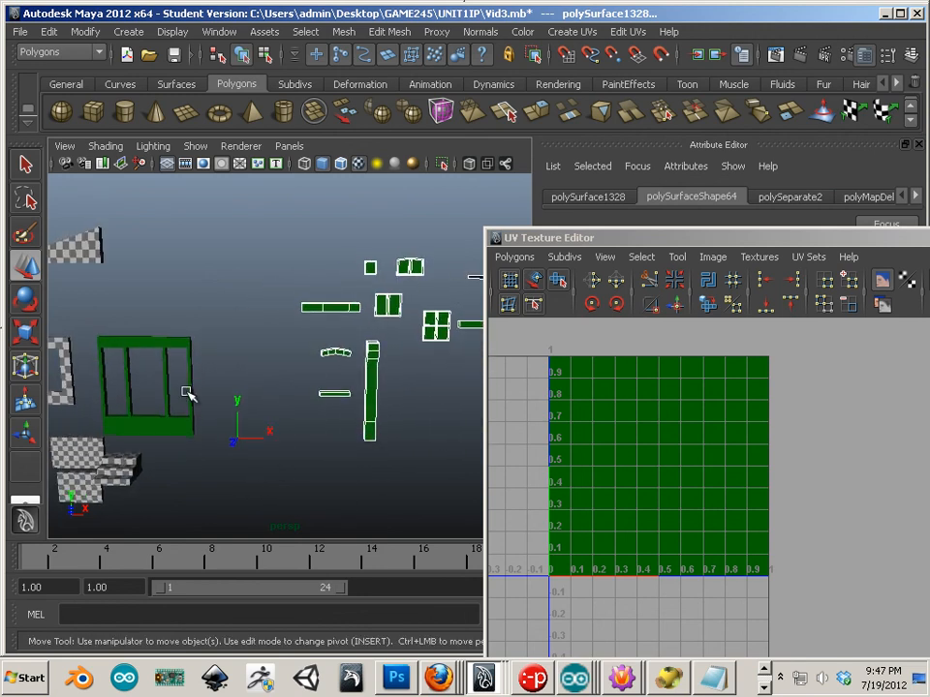